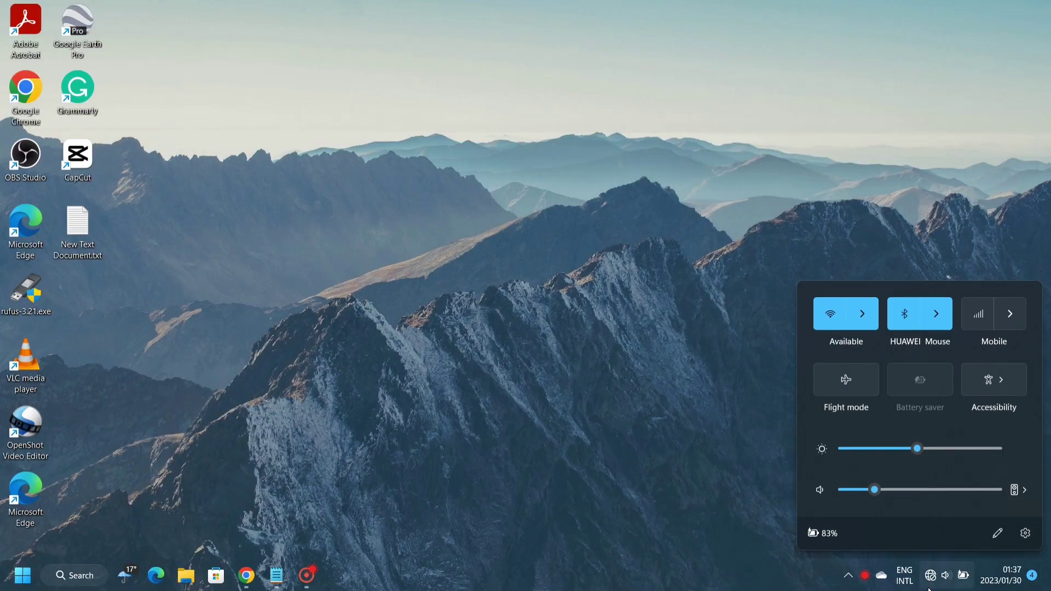
Join the CPE_777A2D Wi-Fi network by pasting in its security key
{"action": "left_click", "coordinate": [863, 318]}
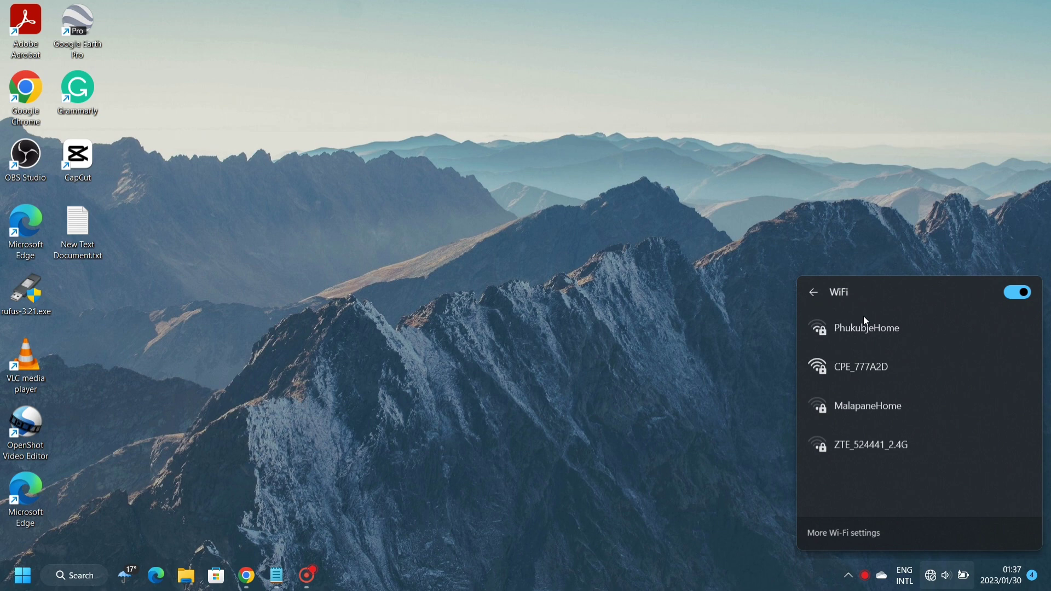
{"action": "left_click", "coordinate": [878, 370]}
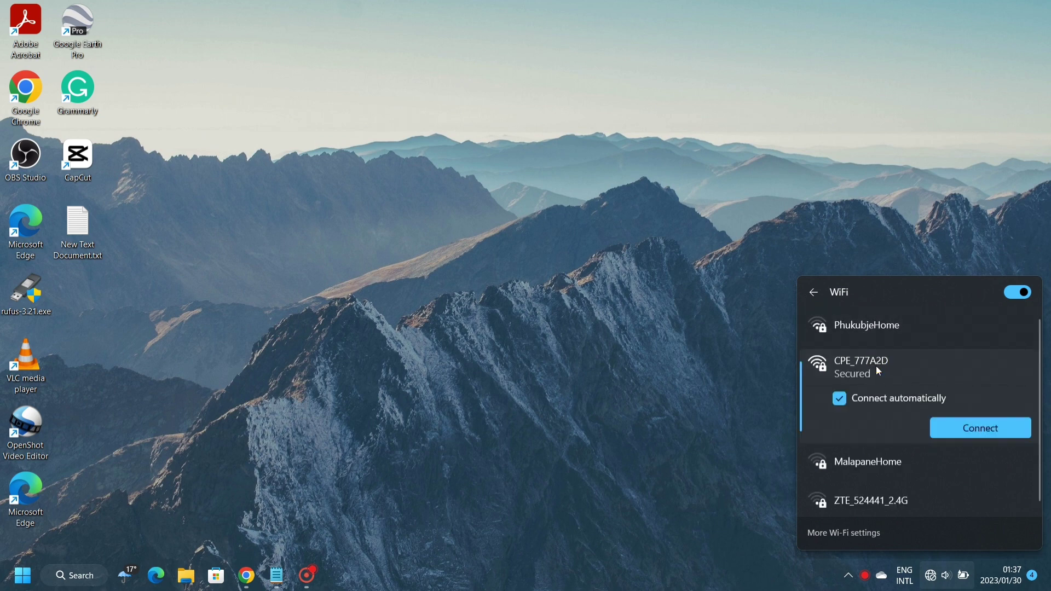
{"action": "left_click", "coordinate": [949, 426]}
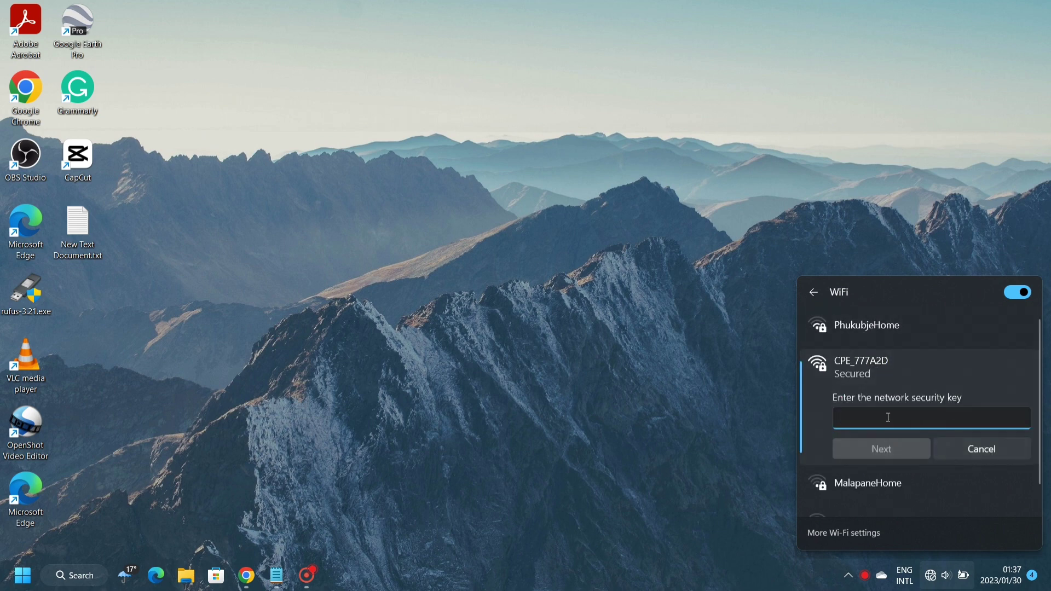
{"action": "key", "text": "ctrl+v"}
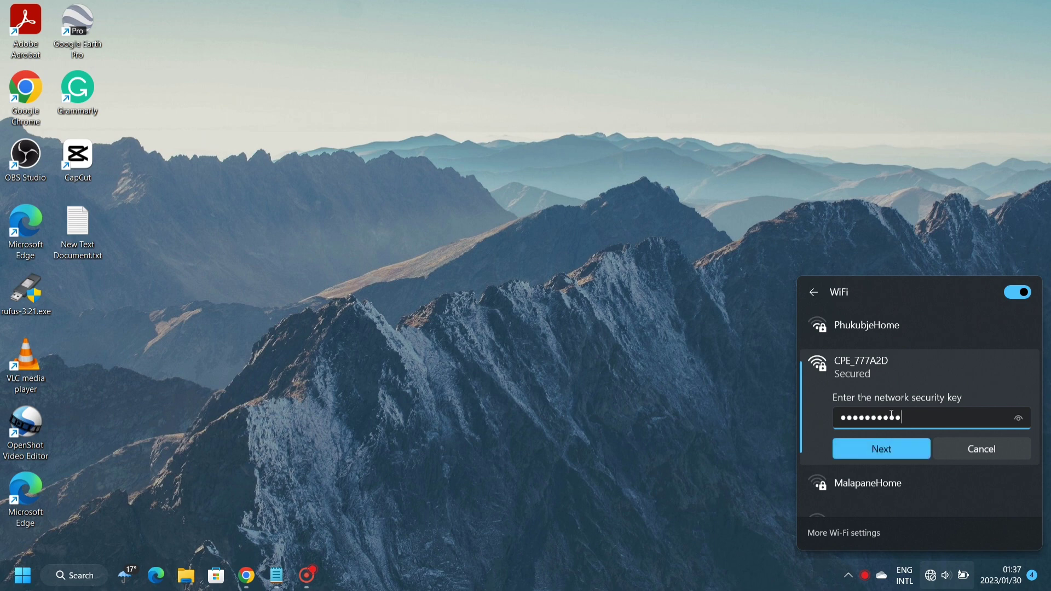
{"action": "left_click", "coordinate": [879, 452]}
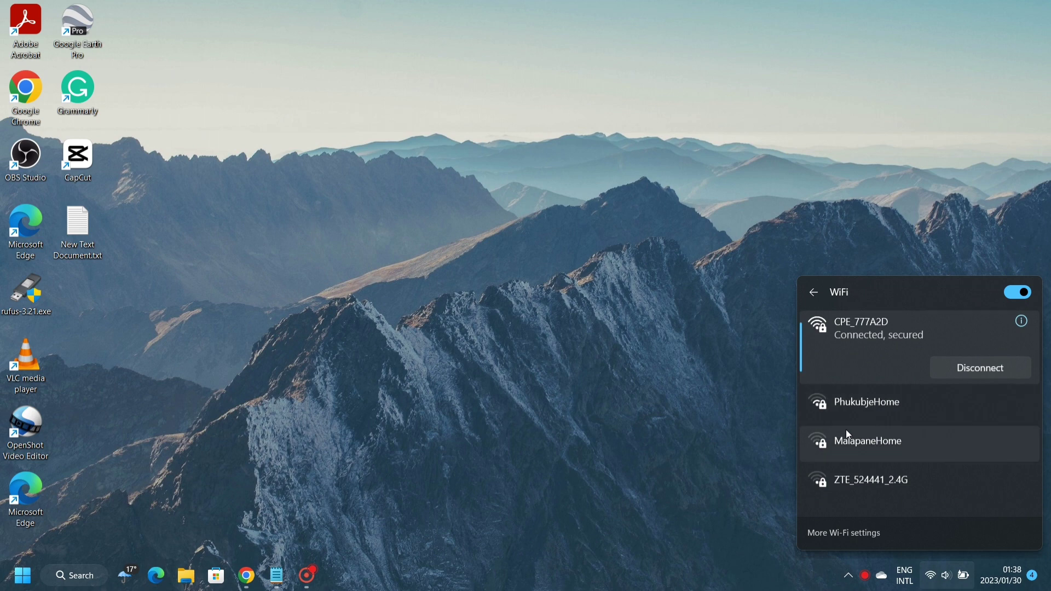
Load the router address 192.168.0.1 in Chrome
{"action": "left_click", "coordinate": [247, 583]}
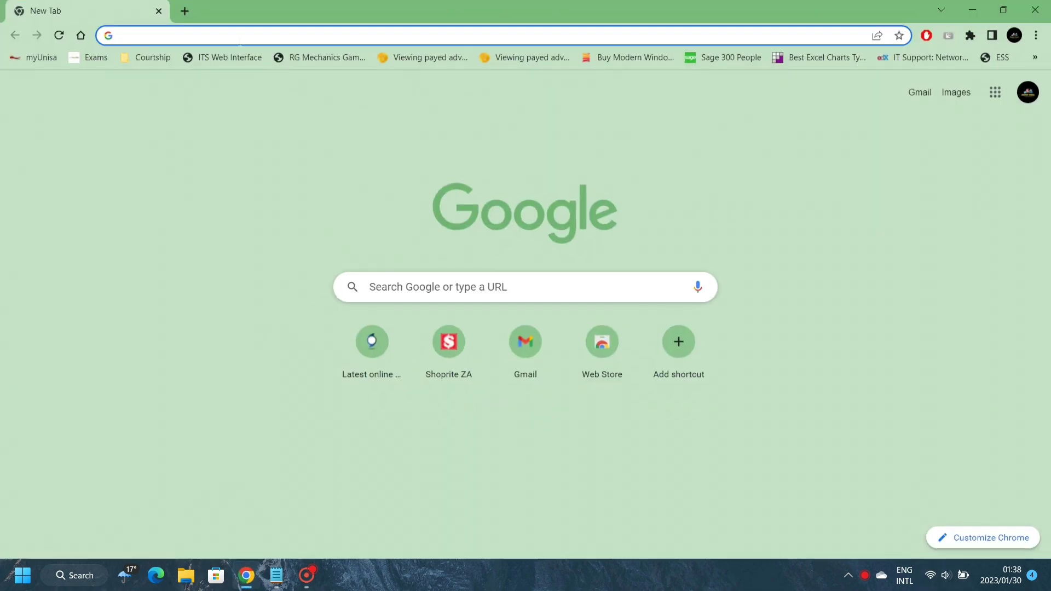
{"action": "type", "text": "19"}
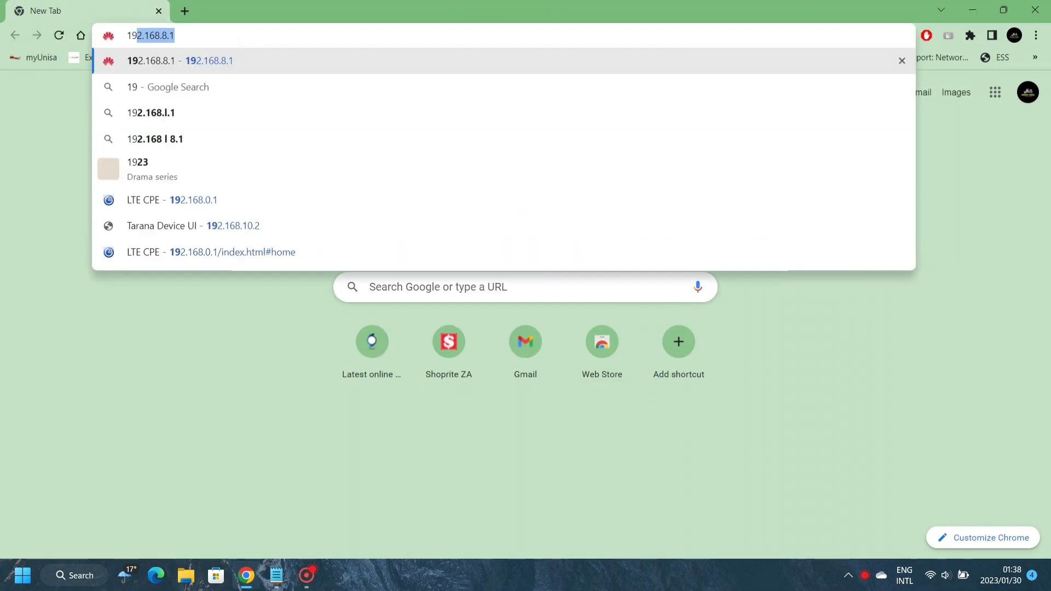
{"action": "type", "text": "2.168.0.1"}
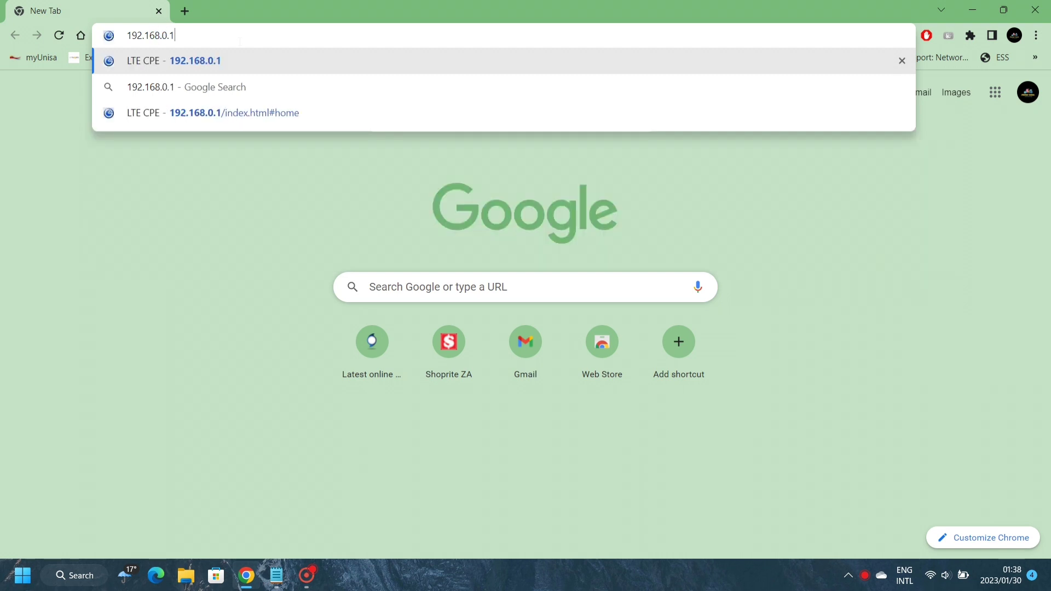
{"action": "key", "text": "Return"}
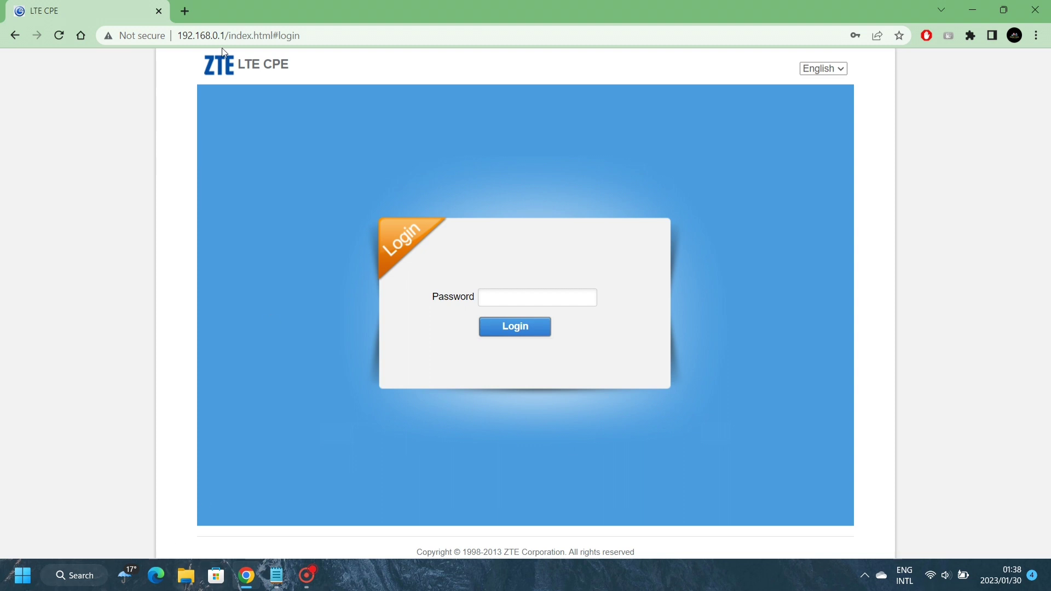
Run ipconfig in Command Prompt to confirm the default gateway is 192.168.0.1, then return to Chrome
{"action": "left_click", "coordinate": [13, 586]}
{"action": "type", "text": "cmd"}
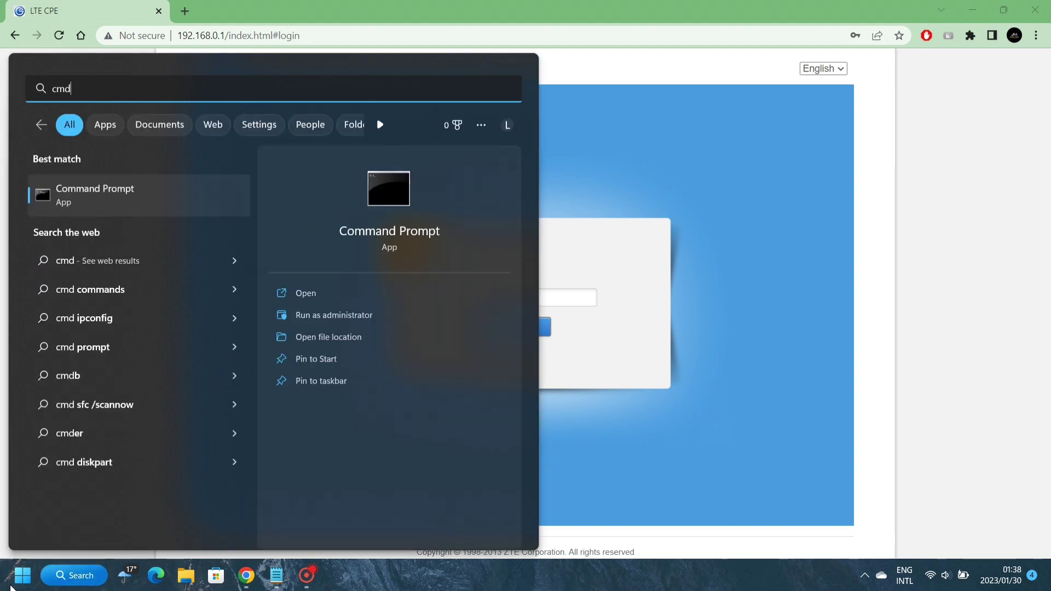
{"action": "key", "text": "Return"}
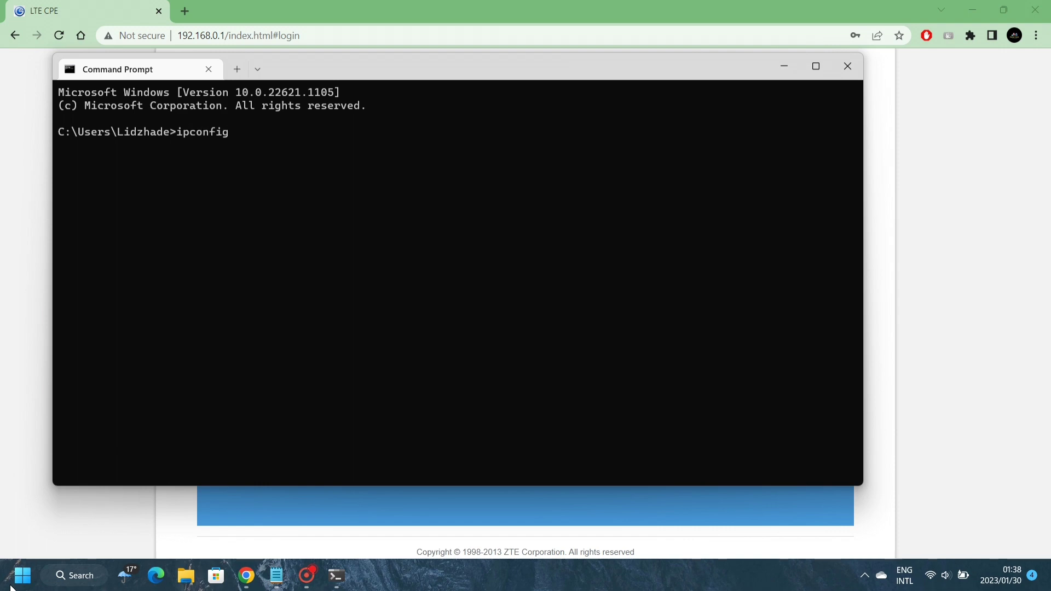
{"action": "key", "text": "Return"}
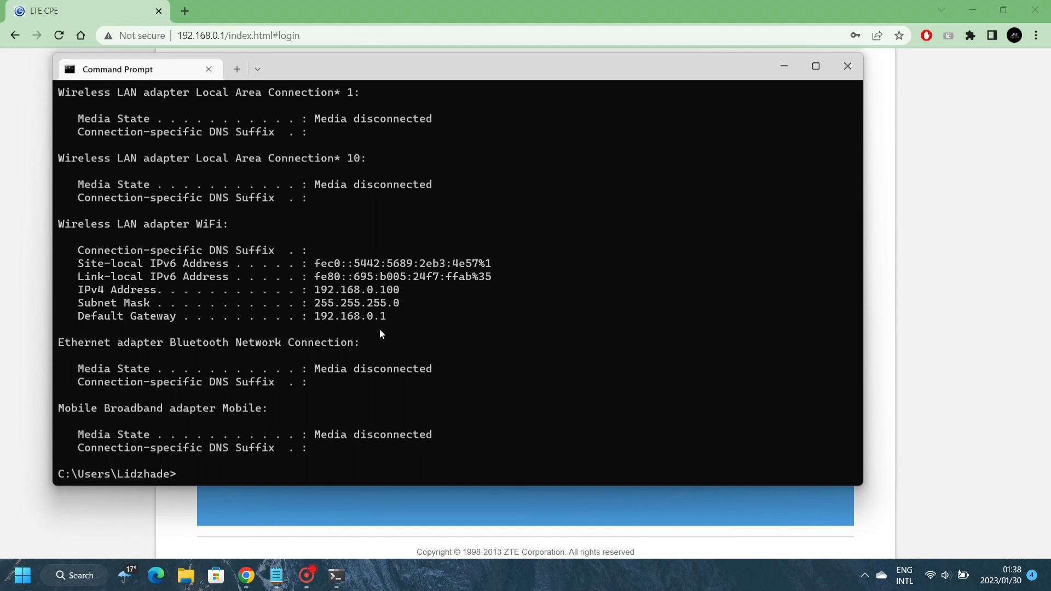
{"action": "left_click_drag", "start_coordinate": [401, 312], "coordinate": [336, 317]}
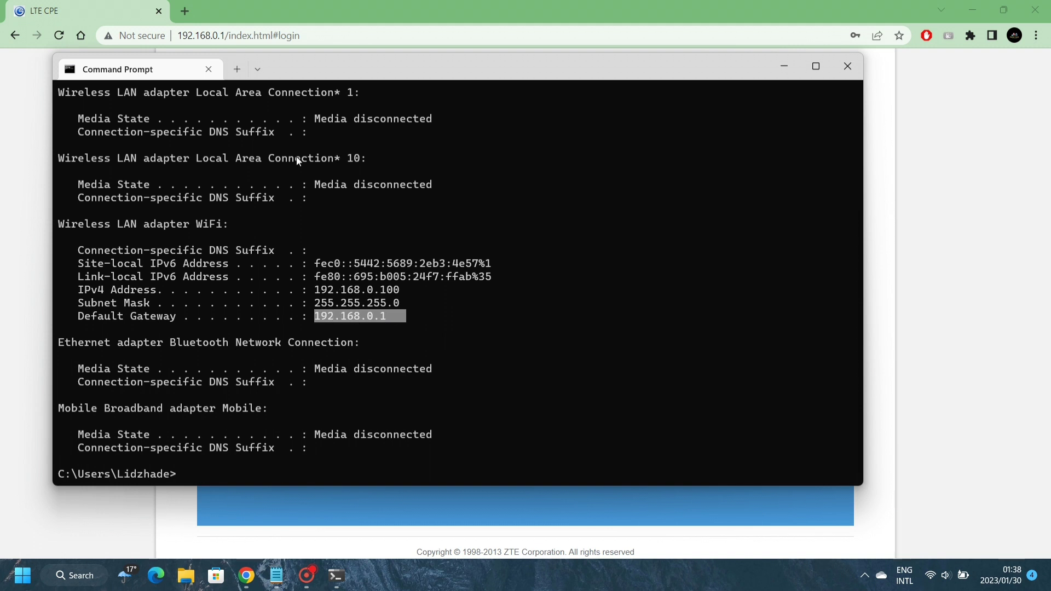
{"action": "left_click", "coordinate": [2, 178]}
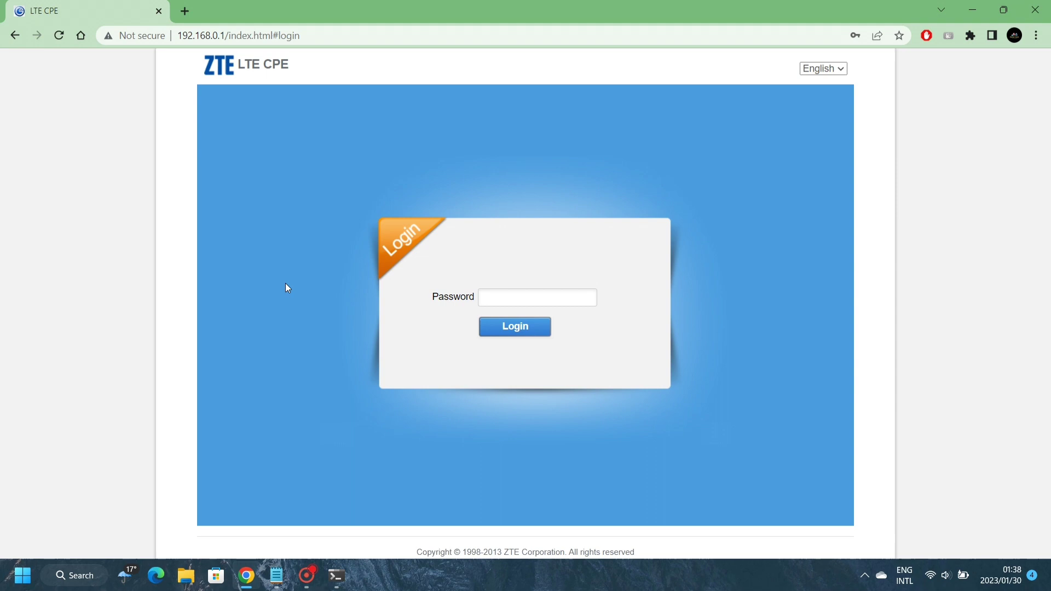
Reach the Wi-Fi adapter's IPv4 properties through Control Panel's Network and Sharing Centre
{"action": "left_click", "coordinate": [17, 584]}
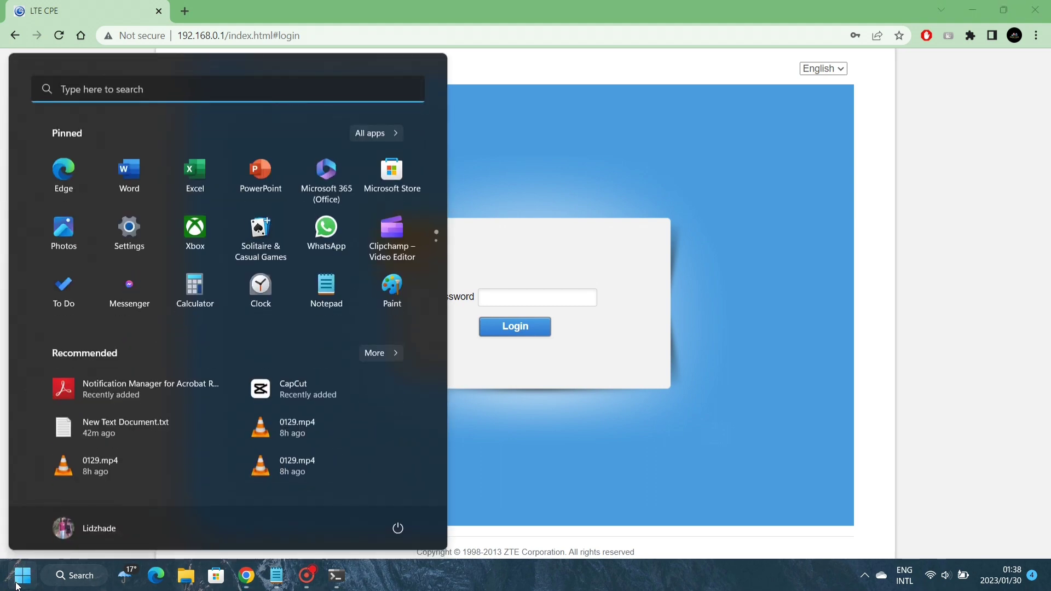
{"action": "type", "text": "control Panel"}
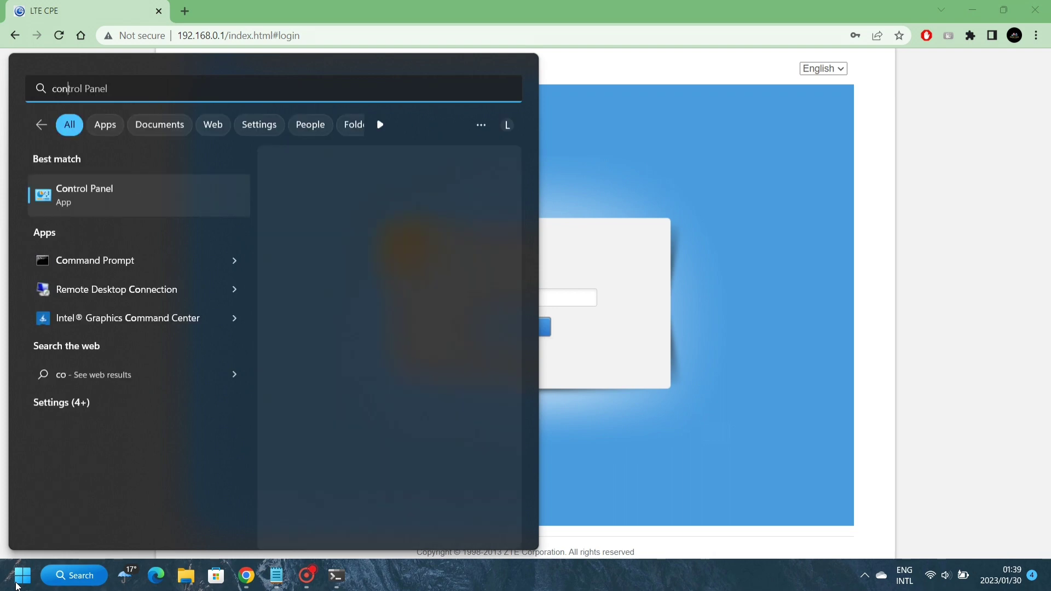
{"action": "key", "text": "Return"}
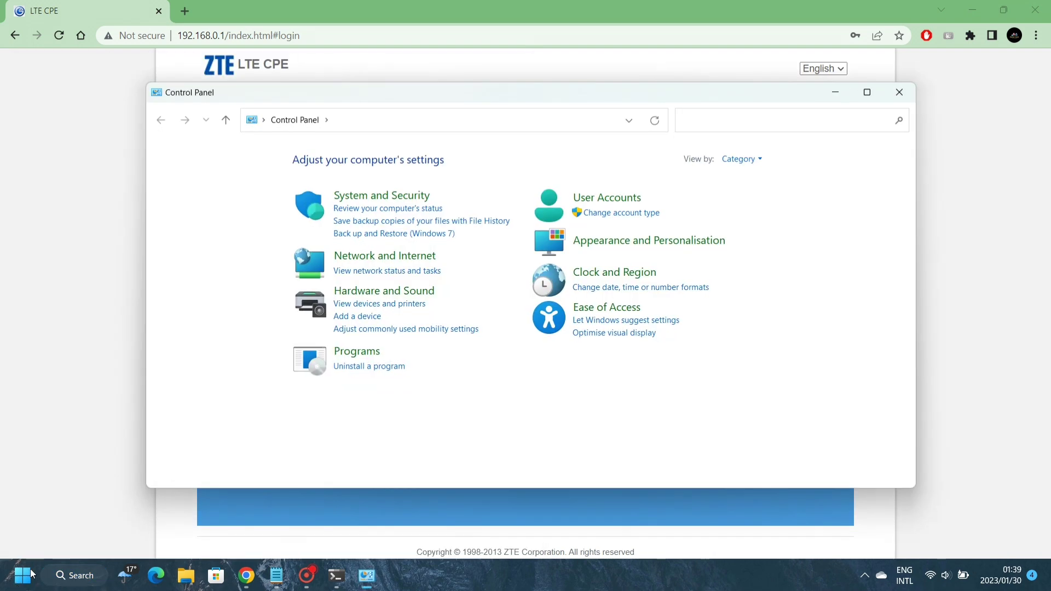
{"action": "left_click", "coordinate": [407, 263]}
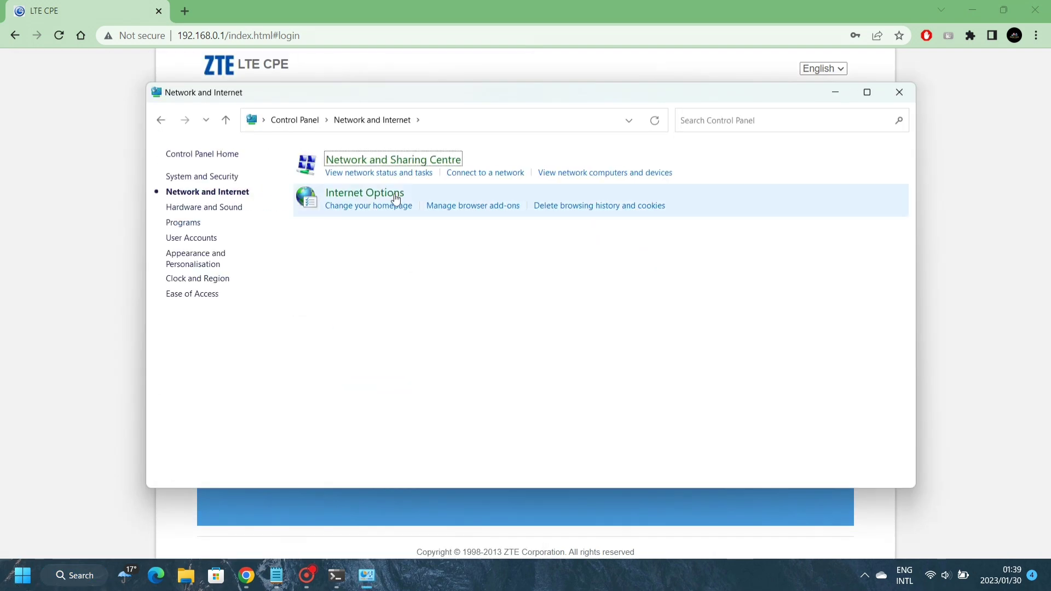
{"action": "left_click", "coordinate": [385, 160]}
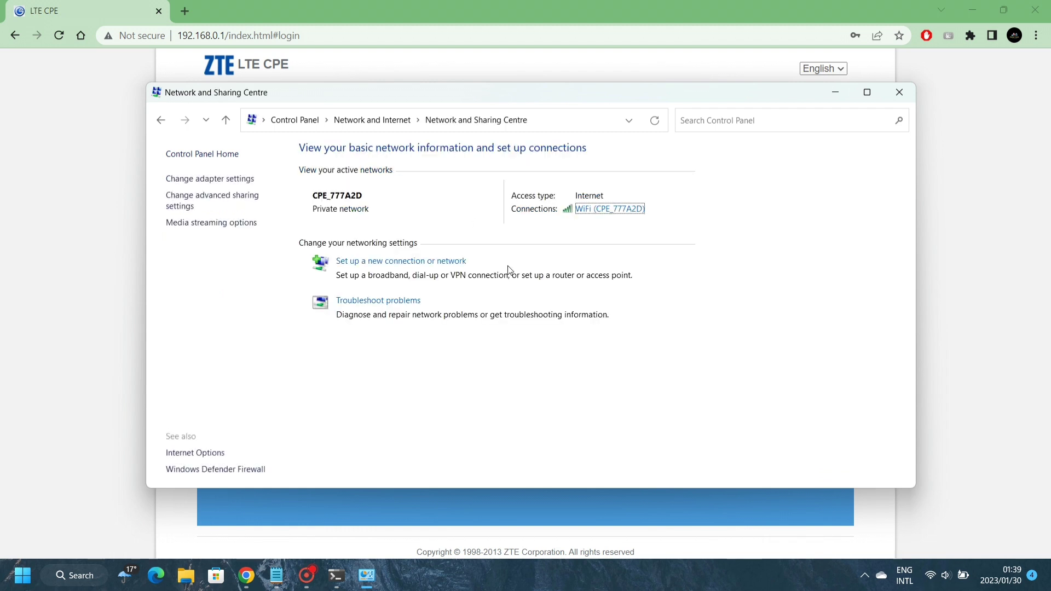
{"action": "left_click", "coordinate": [620, 213]}
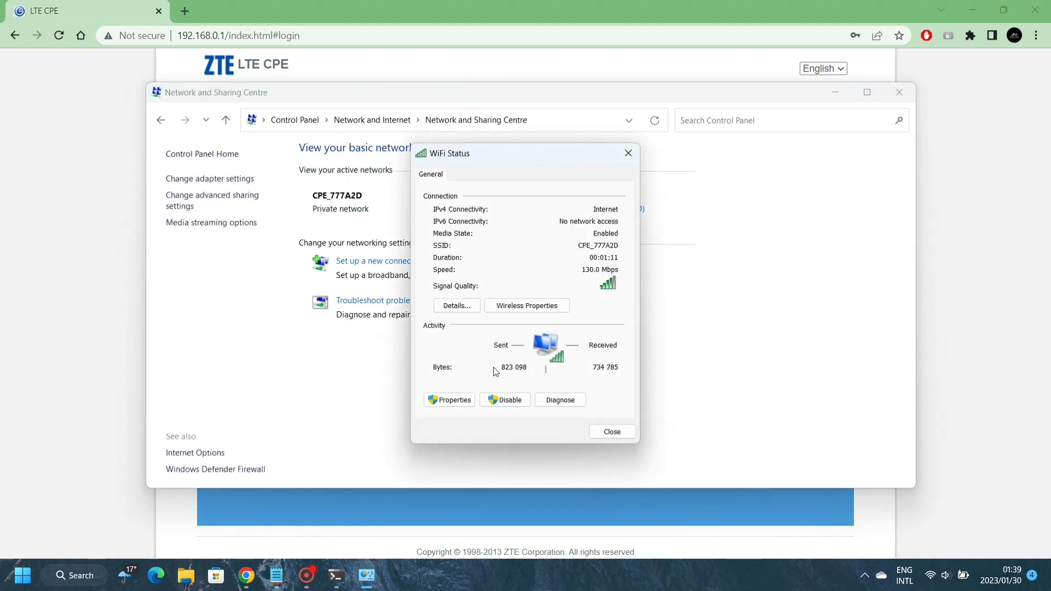
{"action": "left_click", "coordinate": [452, 400]}
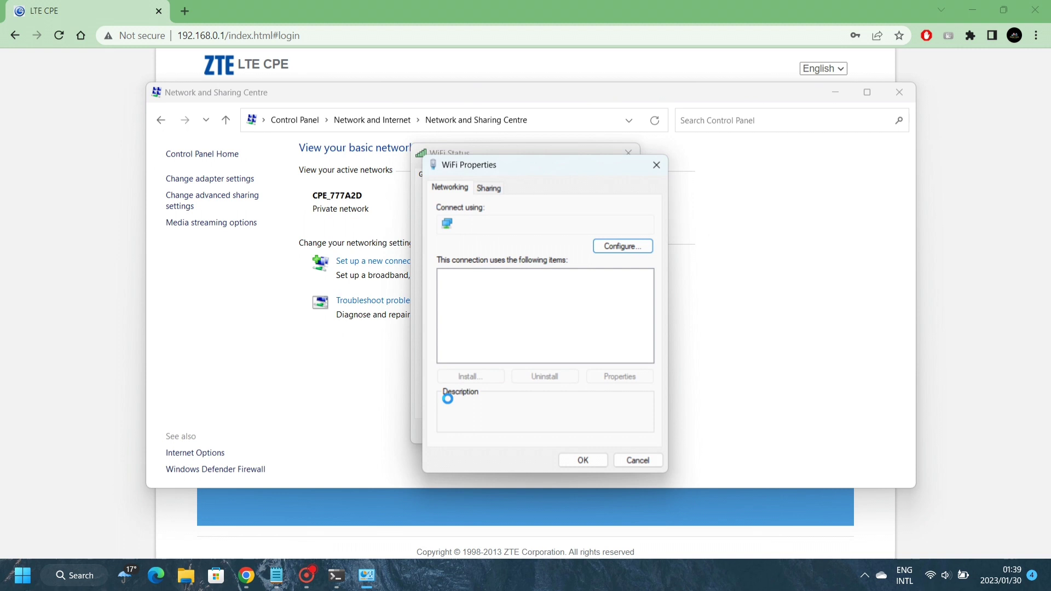
{"action": "double_click", "coordinate": [520, 311]}
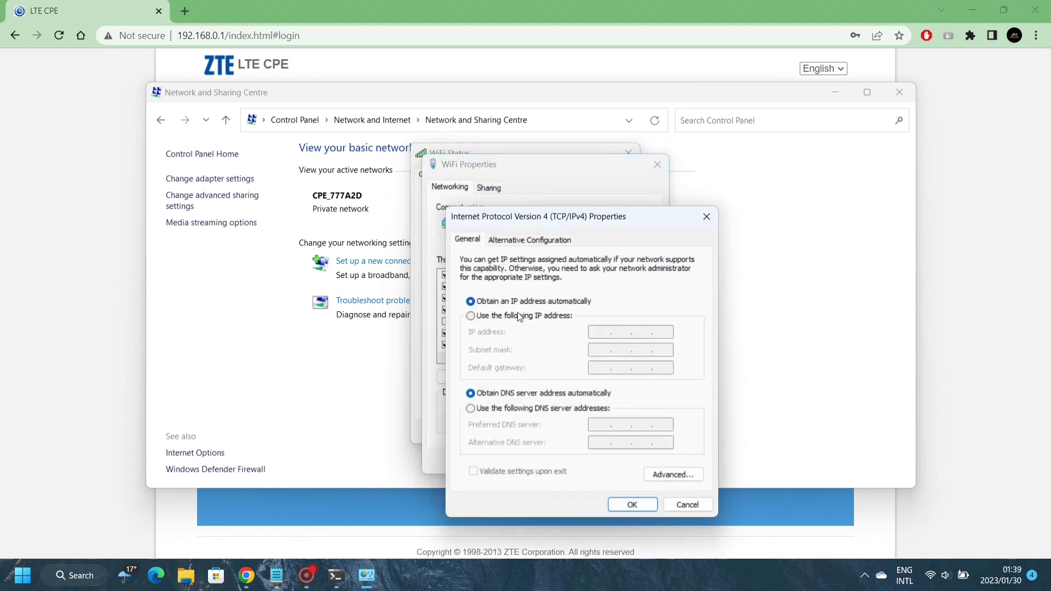
Keep 'Obtain an IP address automatically' selected, confirm, and close the network windows
{"action": "left_click", "coordinate": [503, 316]}
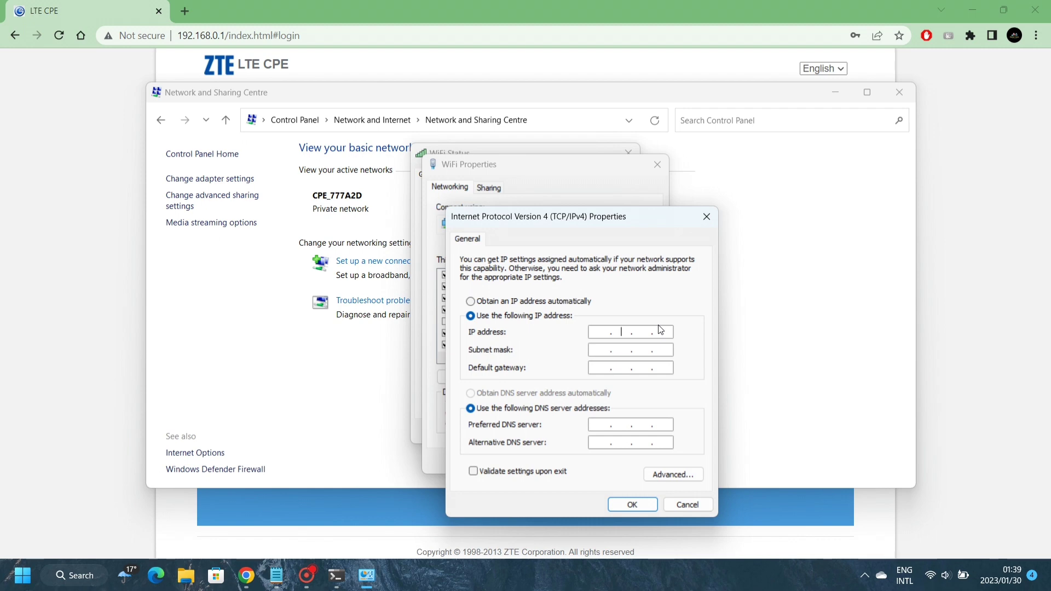
{"action": "left_click", "coordinate": [472, 302]}
{"action": "left_click", "coordinate": [617, 503]}
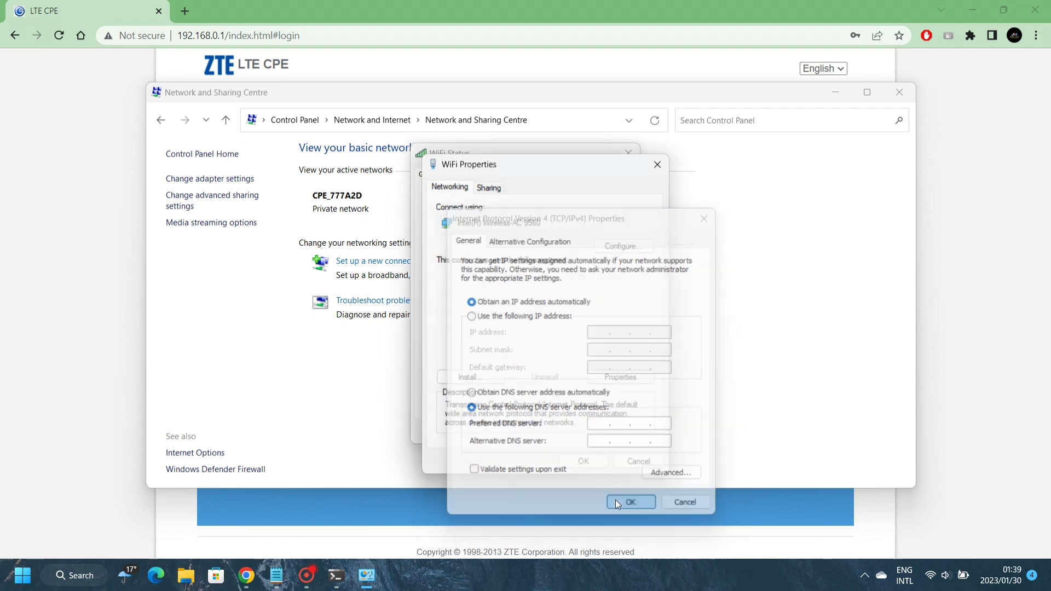
{"action": "left_click", "coordinate": [583, 461]}
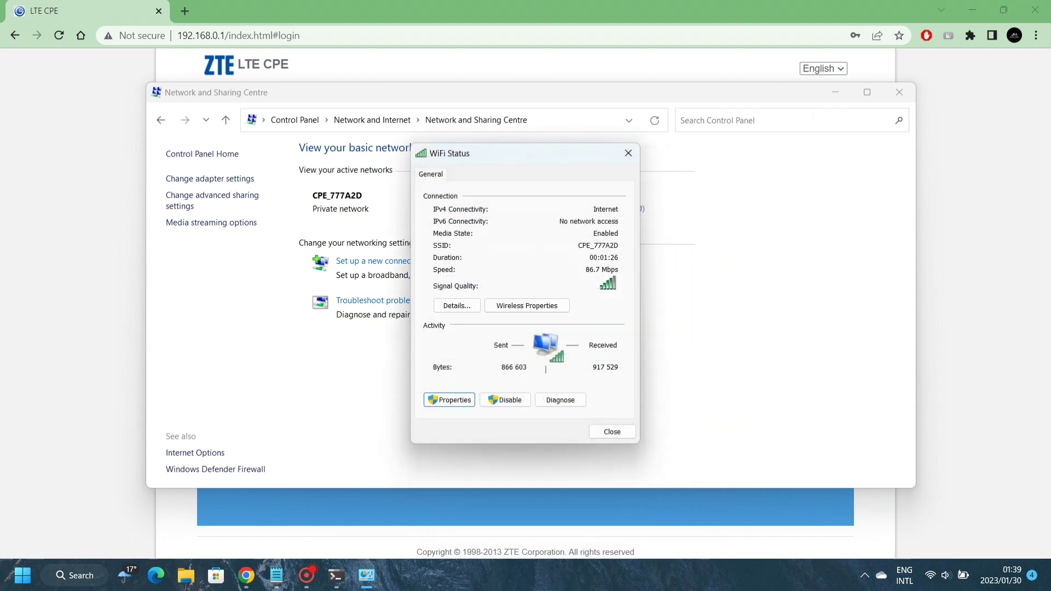
{"action": "left_click", "coordinate": [896, 100]}
{"action": "left_click", "coordinate": [629, 435]}
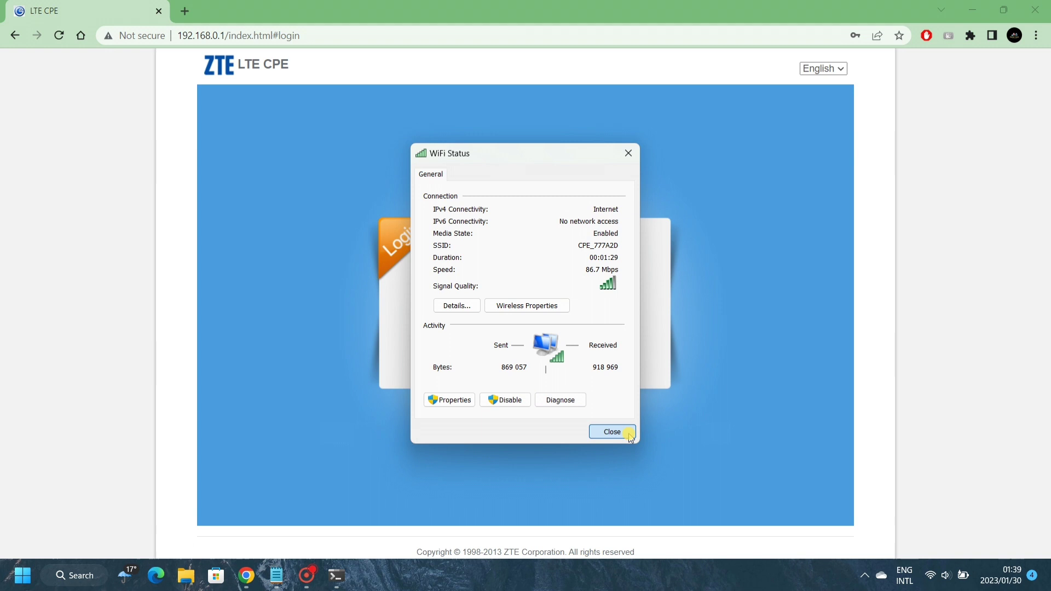
Log in to the router with the admin password and dismiss Chrome's password-update prompt
{"action": "left_click", "coordinate": [503, 296]}
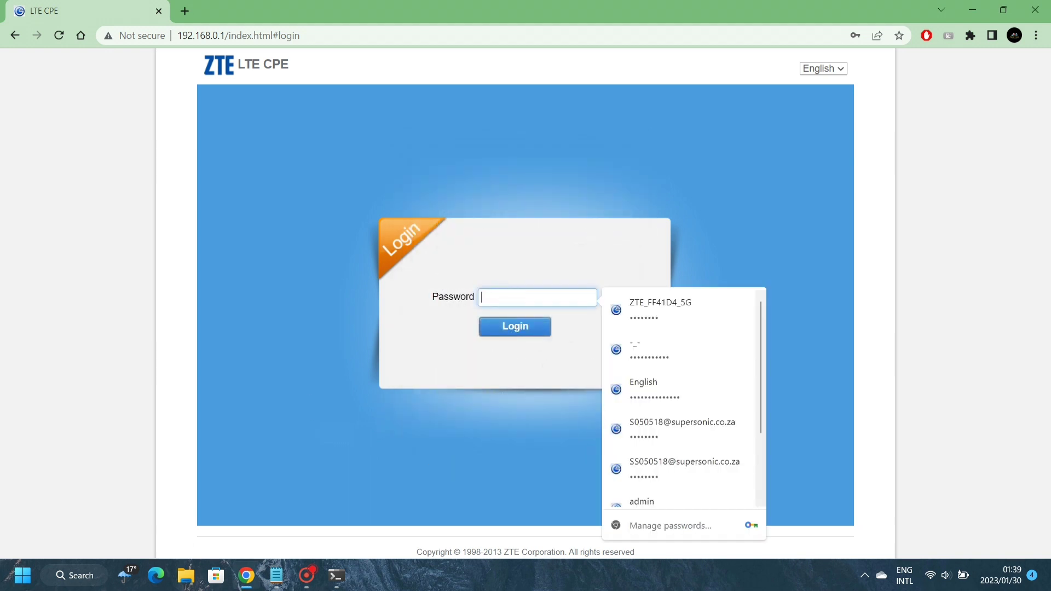
{"action": "left_click", "coordinate": [277, 575]}
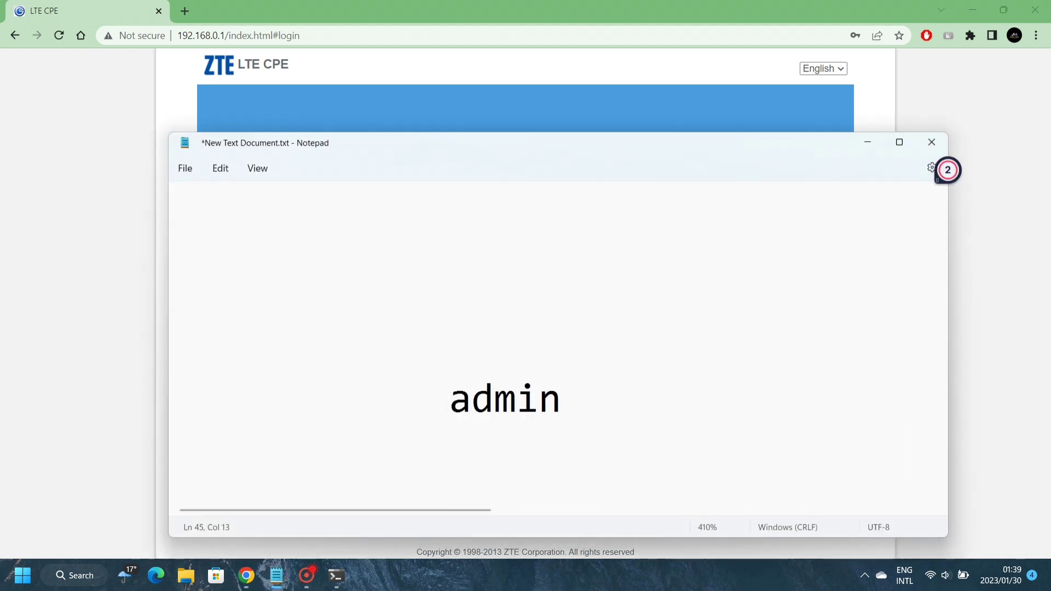
{"action": "left_click", "coordinate": [131, 316]}
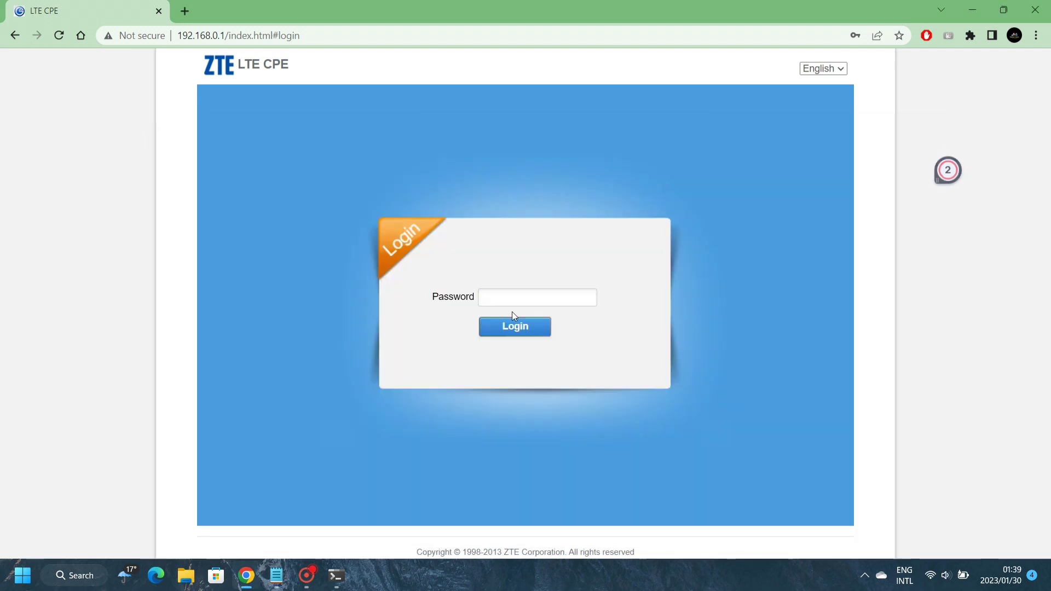
{"action": "left_click", "coordinate": [512, 301]}
{"action": "type", "text": "adm"}
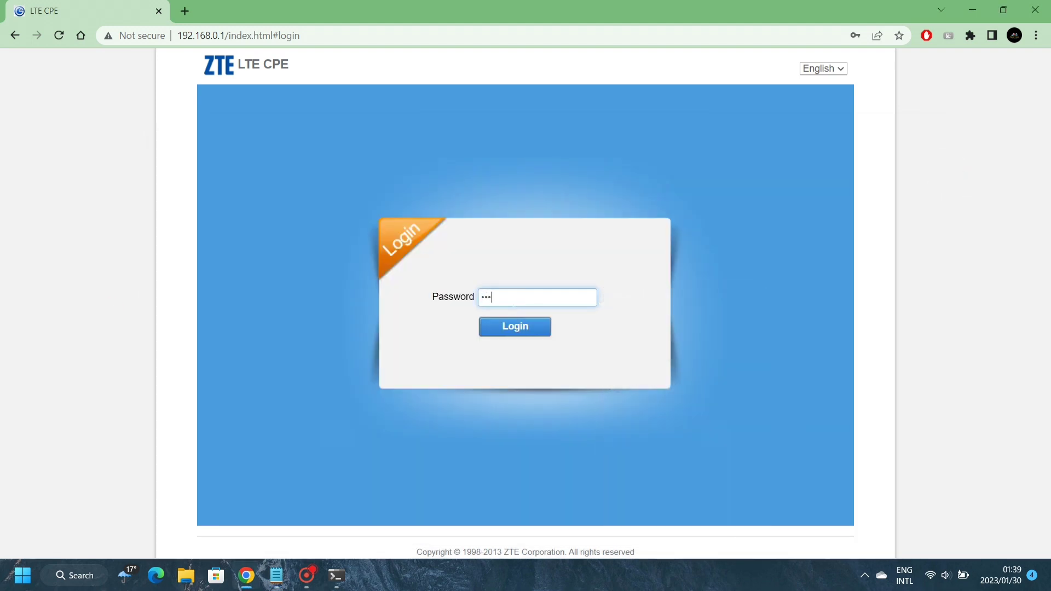
{"action": "key", "text": "Return"}
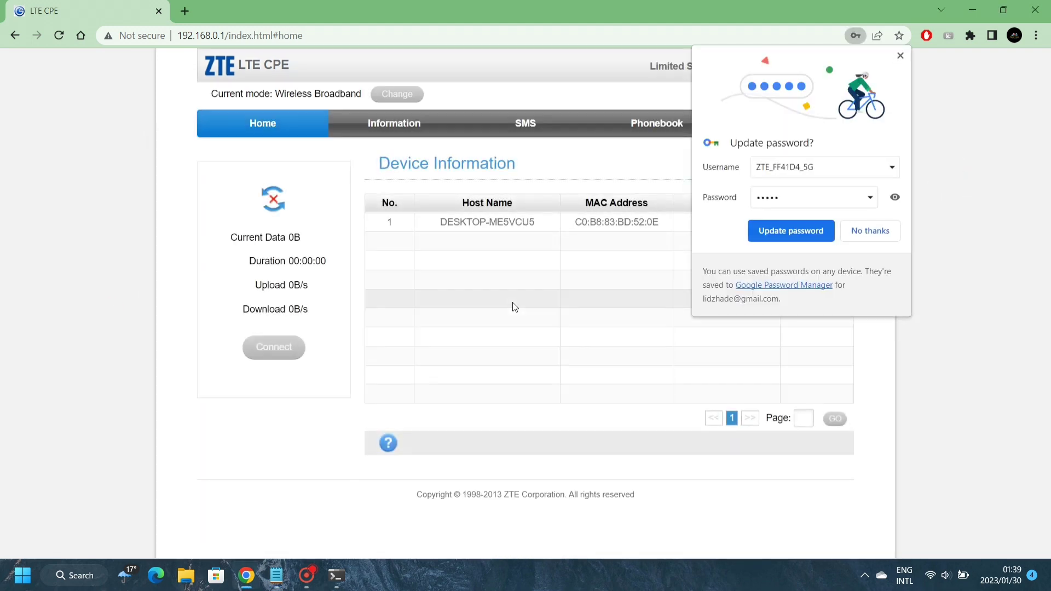
{"action": "left_click", "coordinate": [900, 56]}
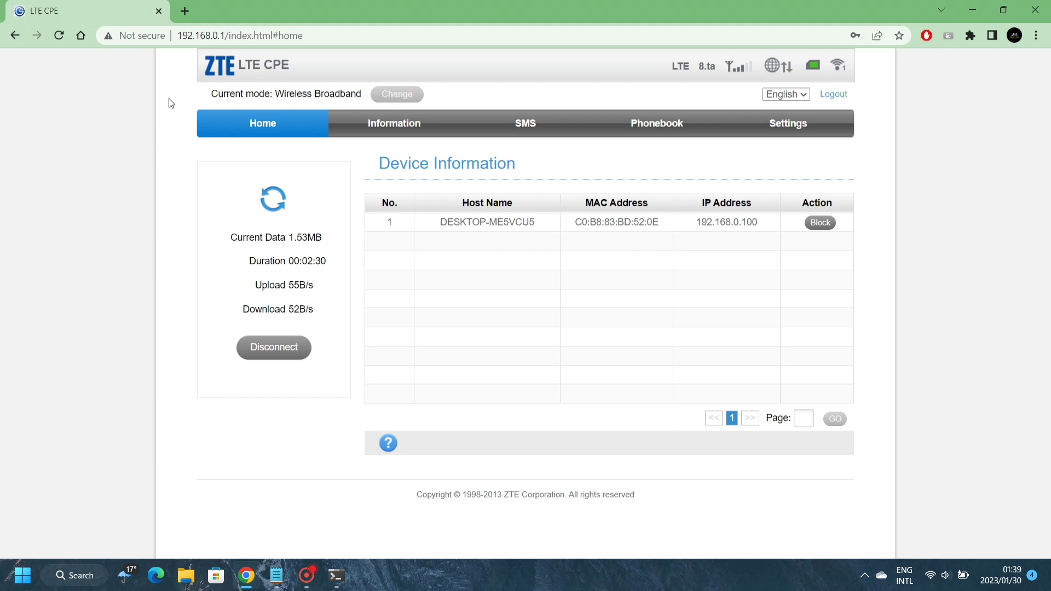
Start a fast.com speed test in a new tab, then switch back to the router tab
{"action": "left_click", "coordinate": [183, 12]}
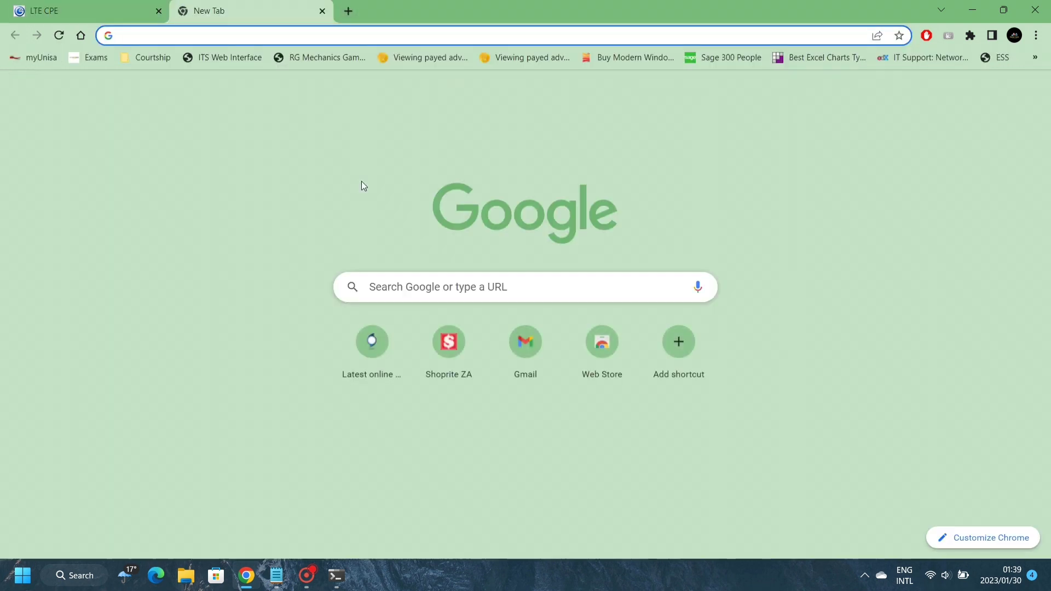
{"action": "type", "text": "fast"}
{"action": "key", "text": "Return"}
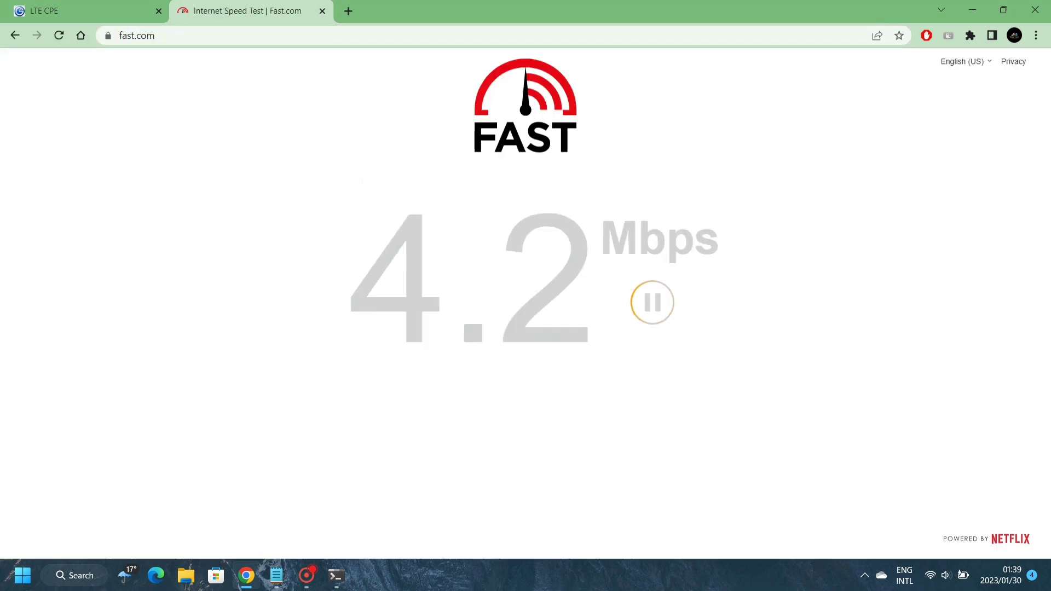
{"action": "left_click", "coordinate": [117, 10]}
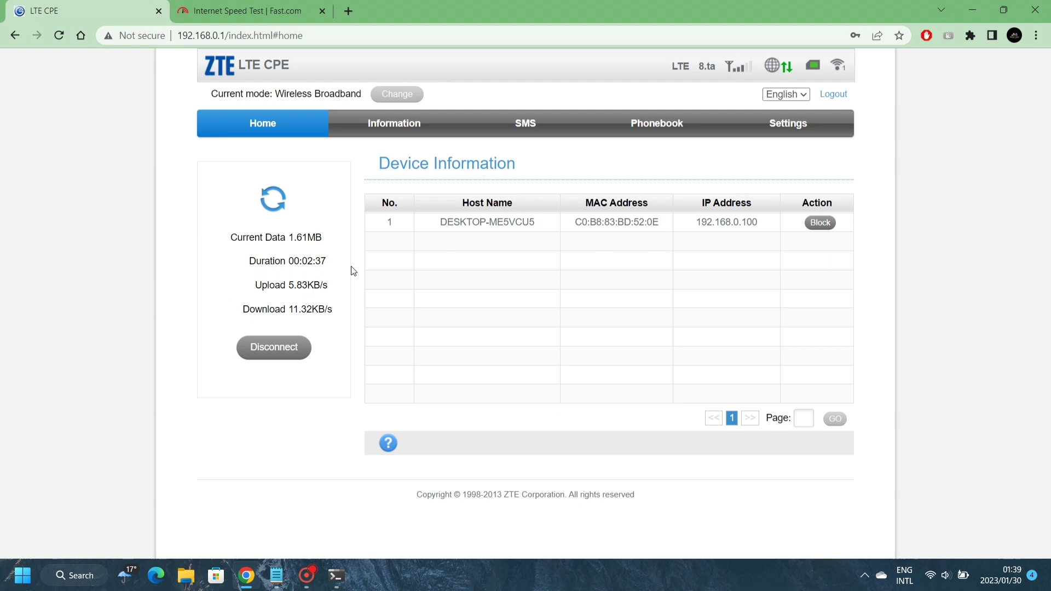
Switch the APN mode to Manual under Settings > APN, keeping the Vodacom SA profile
{"action": "left_click", "coordinate": [790, 126]}
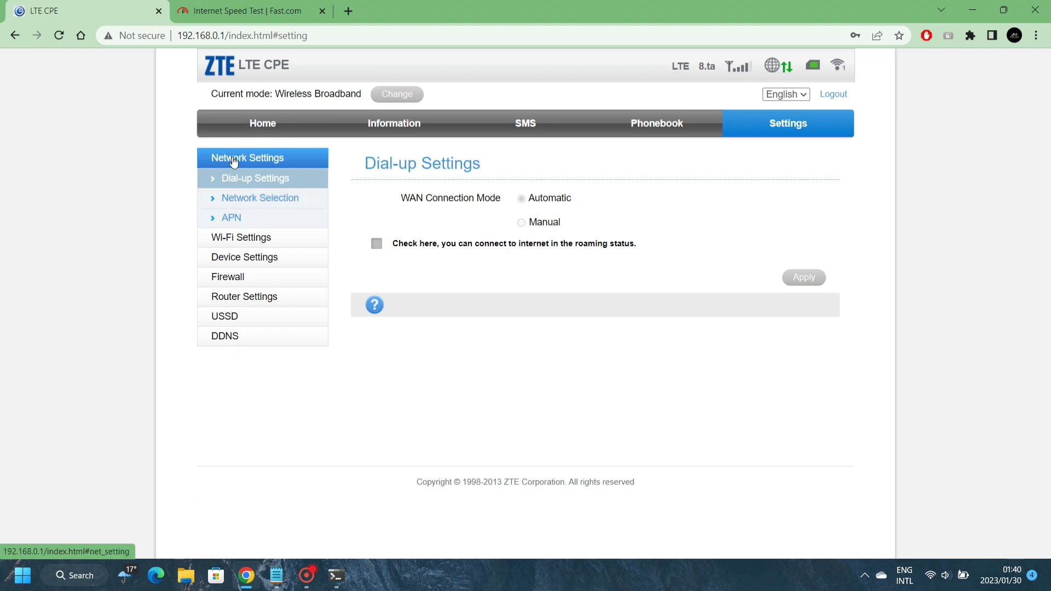
{"action": "left_click", "coordinate": [234, 220]}
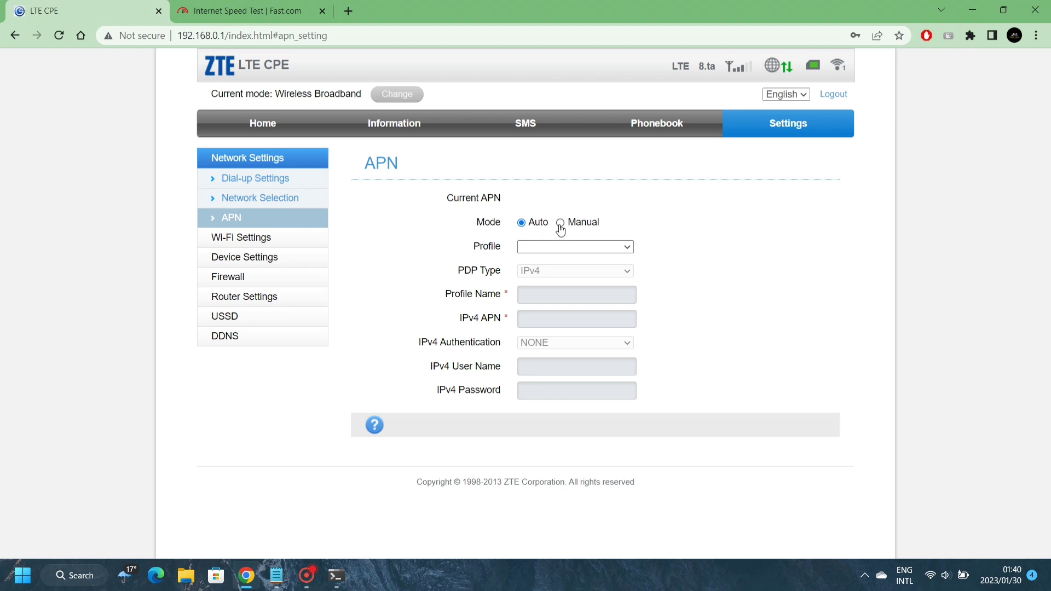
{"action": "left_click", "coordinate": [561, 223]}
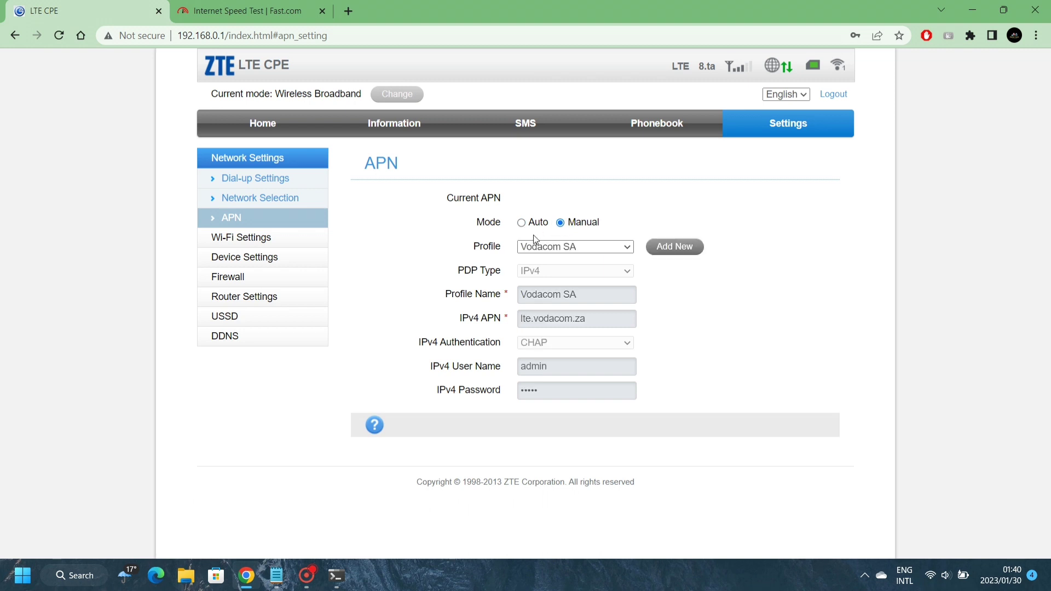
{"action": "left_click", "coordinate": [629, 246]}
{"action": "left_click", "coordinate": [630, 248]}
Add an APN profile named Test with IPv4 APN 'internet' and apply it
{"action": "left_click", "coordinate": [666, 250]}
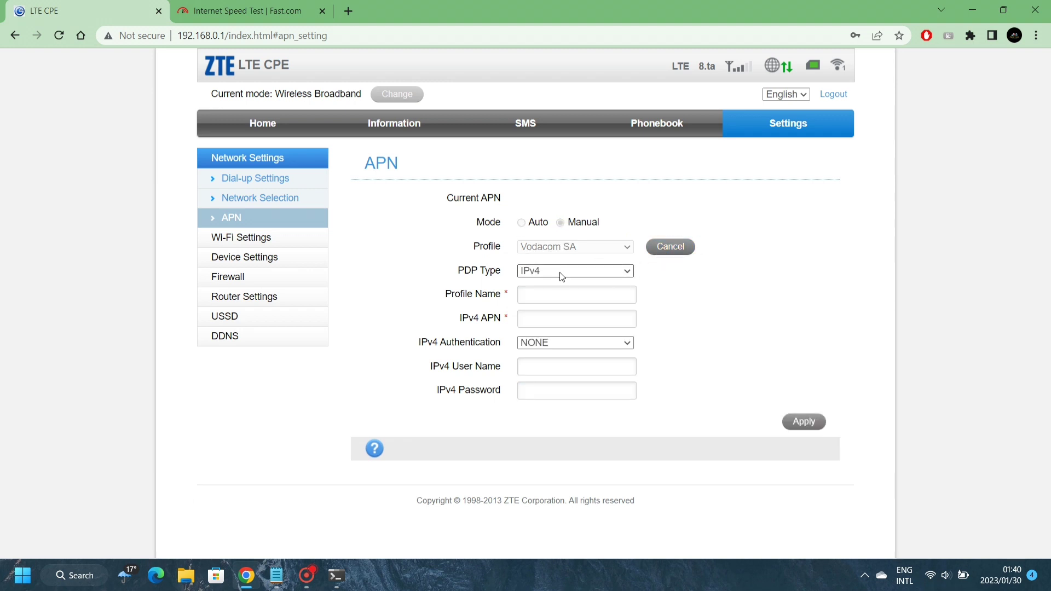
{"action": "left_click", "coordinate": [543, 291]}
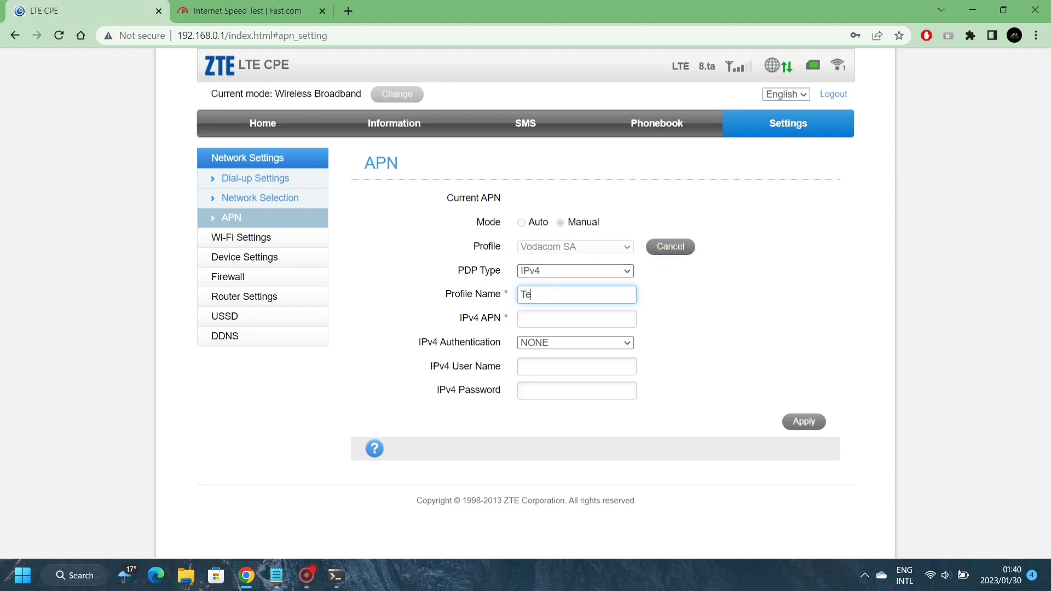
{"action": "left_click", "coordinate": [562, 317]}
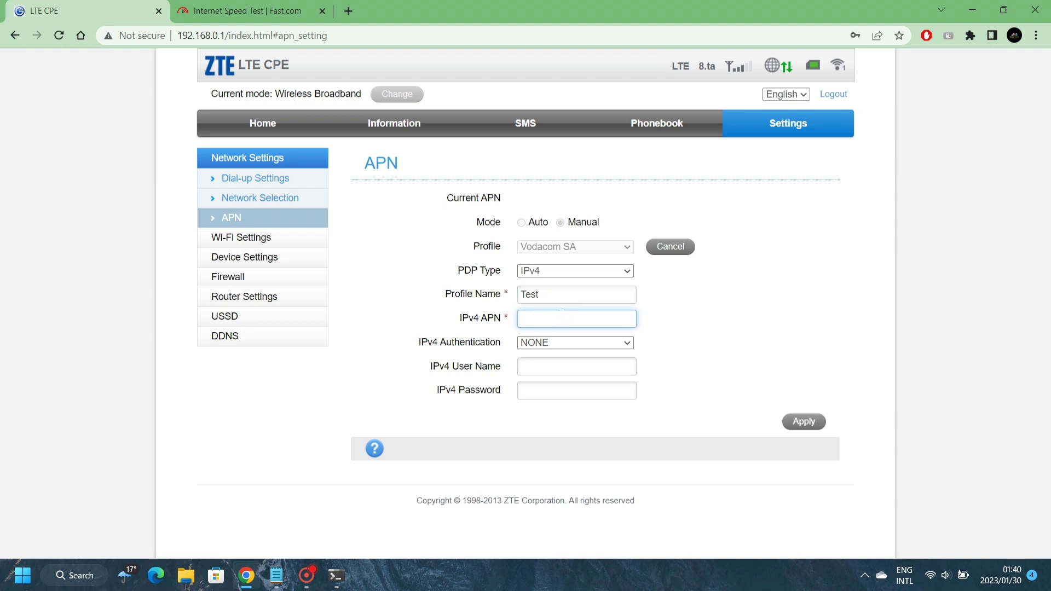
{"action": "type", "text": "internet"}
{"action": "left_click", "coordinate": [800, 422]}
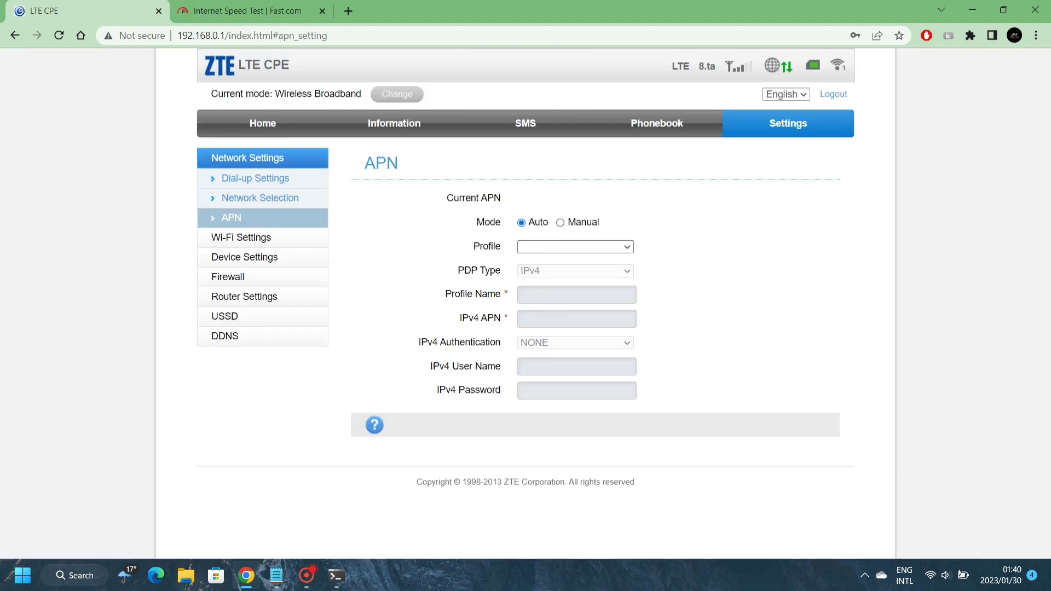
Select Manual mode and choose the Test profile
{"action": "left_click", "coordinate": [560, 222]}
{"action": "left_click", "coordinate": [625, 248]}
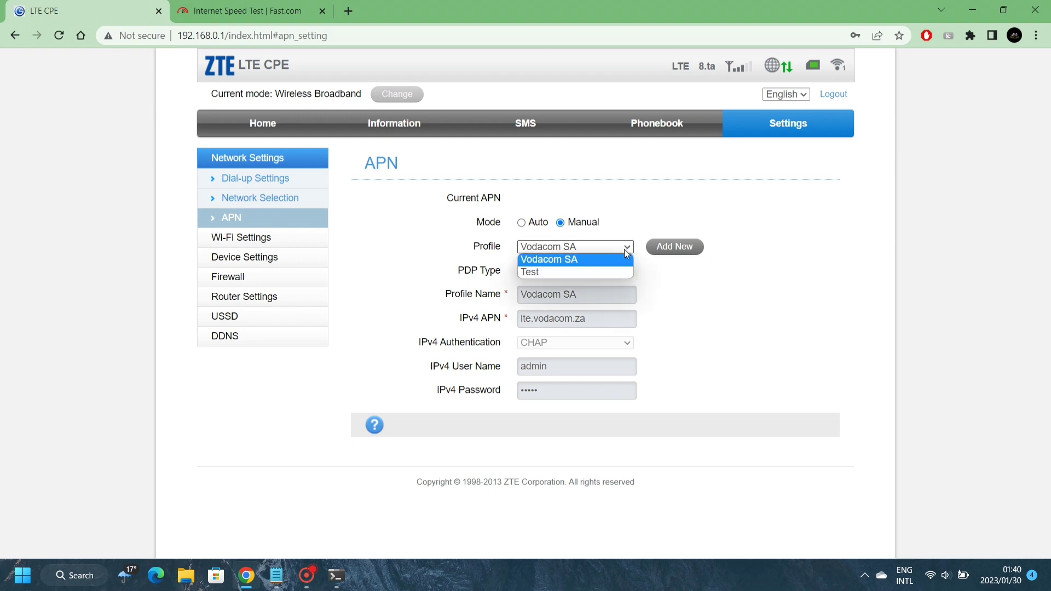
{"action": "left_click", "coordinate": [583, 274]}
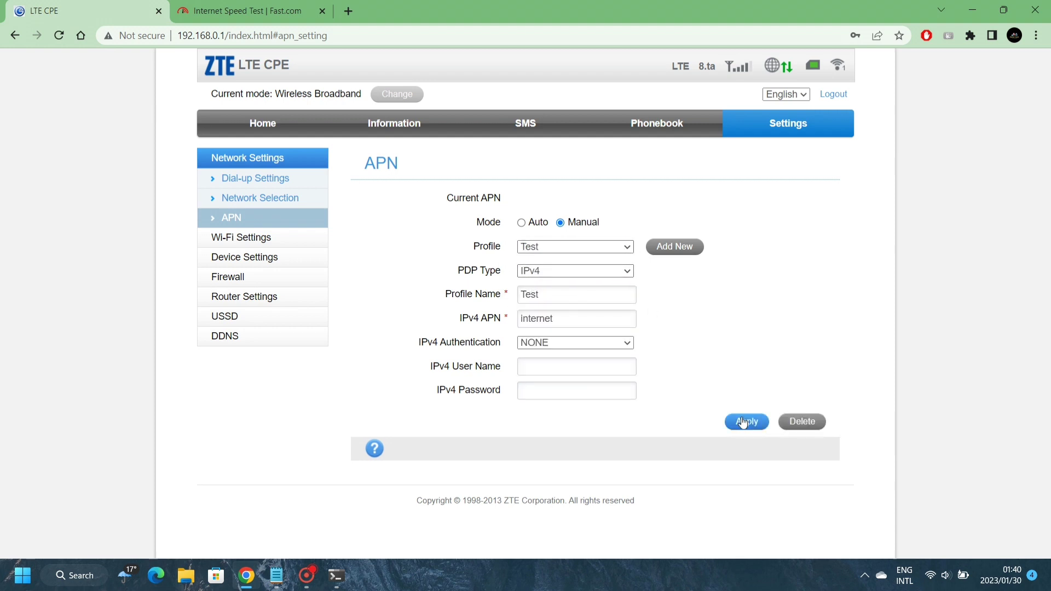
Check the speed test result, then go to the router's Home page and open Settings
{"action": "left_click", "coordinate": [276, 10]}
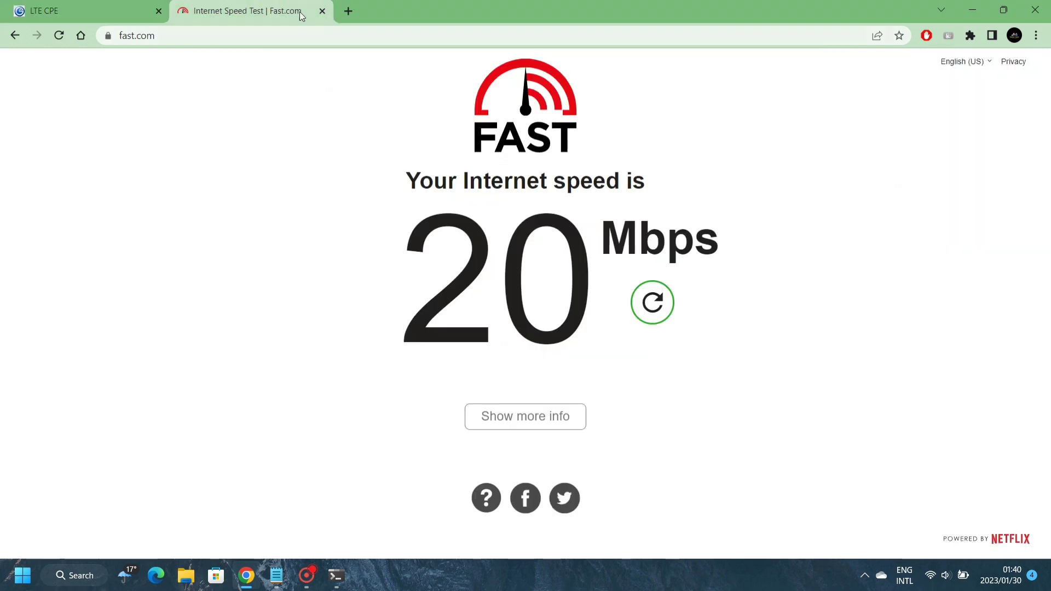
{"action": "left_click", "coordinate": [100, 4]}
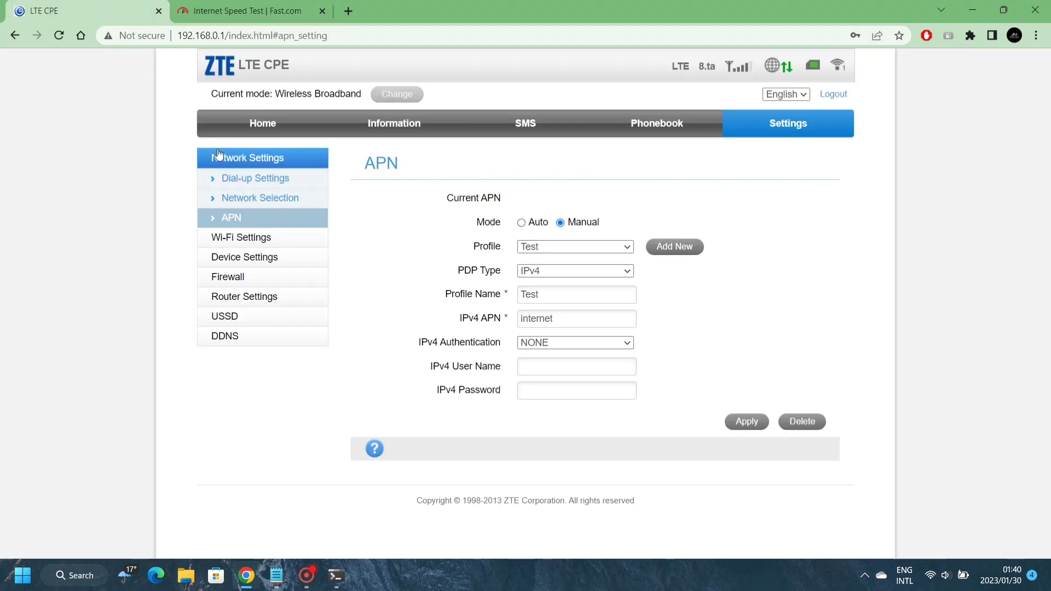
{"action": "left_click", "coordinate": [268, 126]}
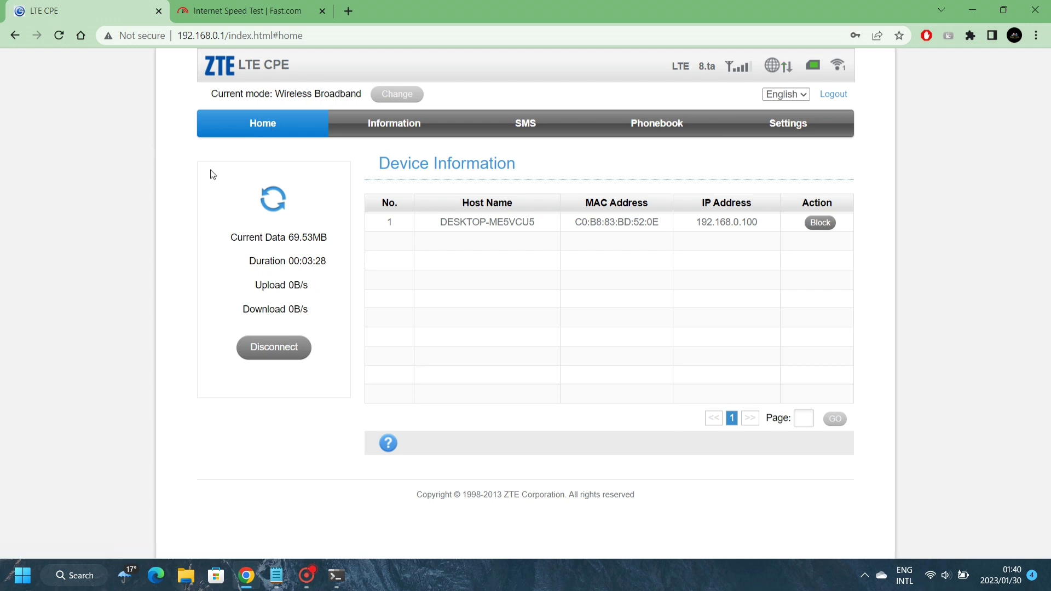
{"action": "left_click", "coordinate": [785, 125]}
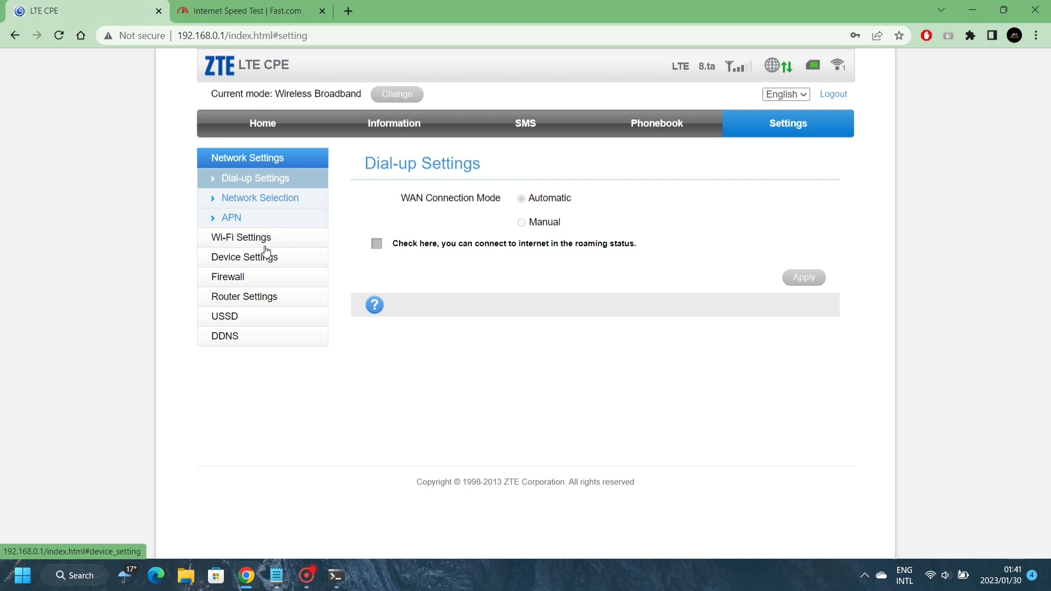
Rename the Wi-Fi network to Rudzi and enter a new pass phrase in Basic Settings
{"action": "left_click", "coordinate": [265, 237]}
{"action": "left_click", "coordinate": [600, 319]}
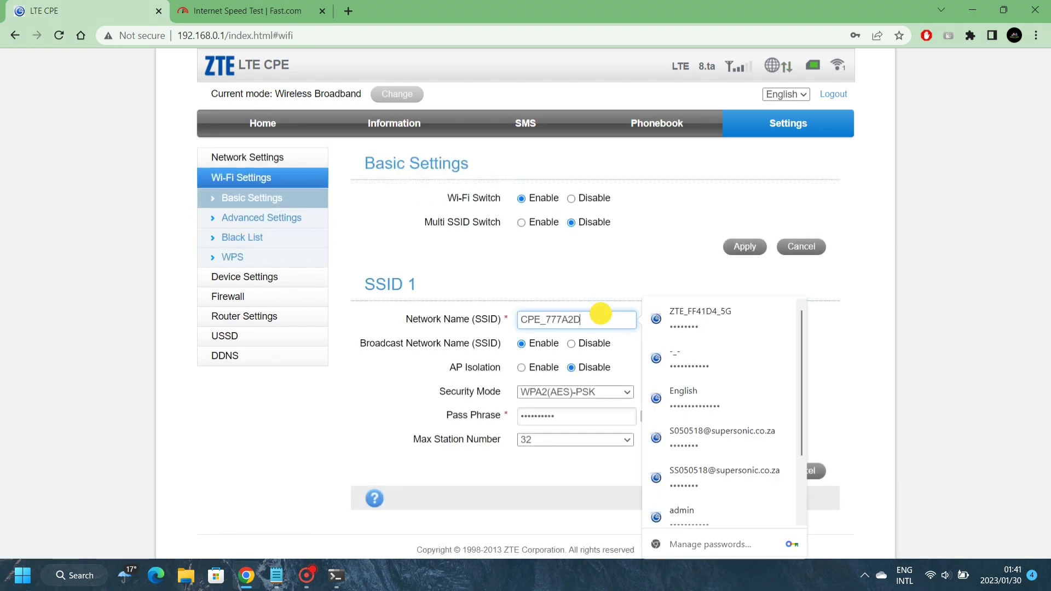
{"action": "left_click_drag", "start_coordinate": [601, 319], "coordinate": [422, 322]}
{"action": "type", "text": "R"}
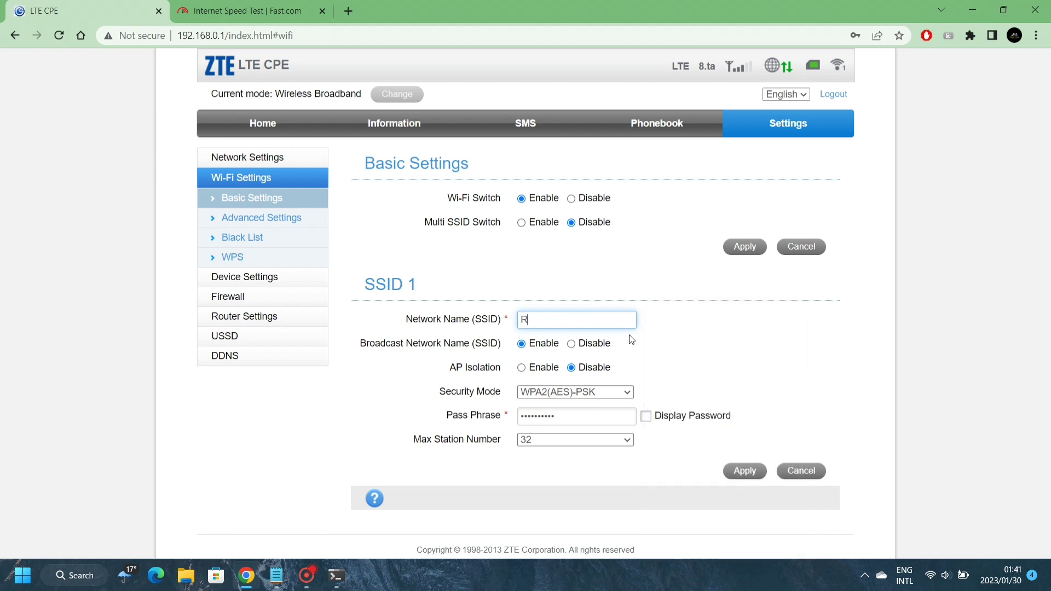
{"action": "type", "text": "udzi"}
{"action": "key", "text": "ctrl+a"}
{"action": "left_click", "coordinate": [602, 418]}
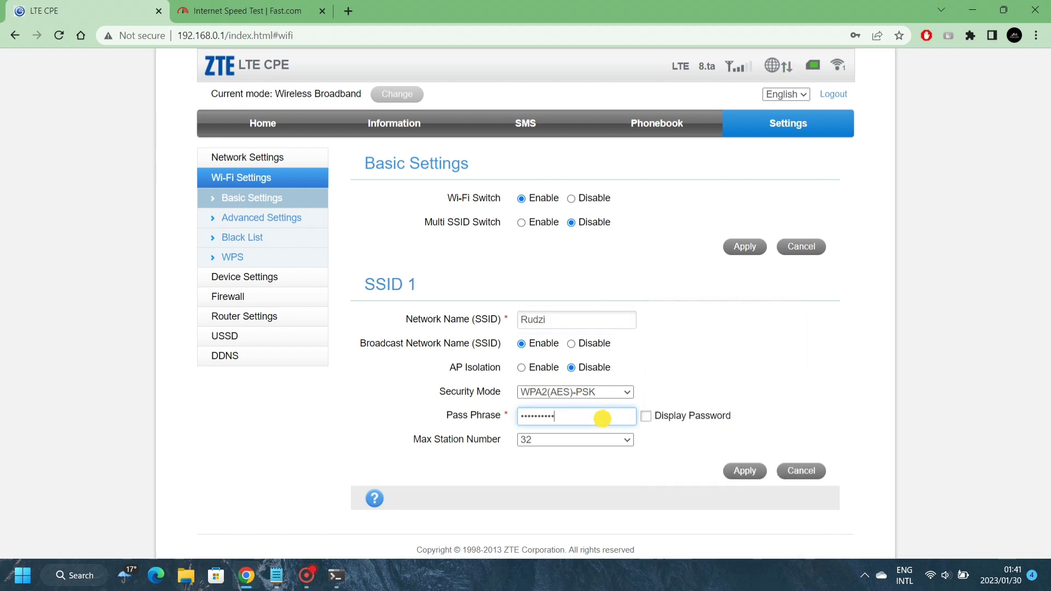
{"action": "key", "text": "ctrl+a"}
{"action": "type", "text": "a"}
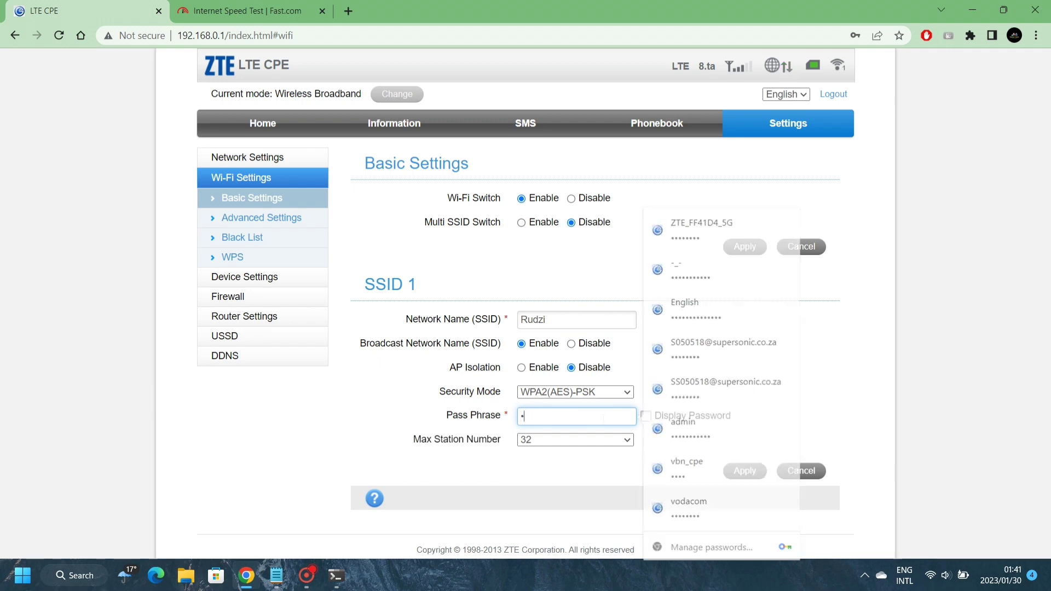
{"action": "type", "text": "••••••"}
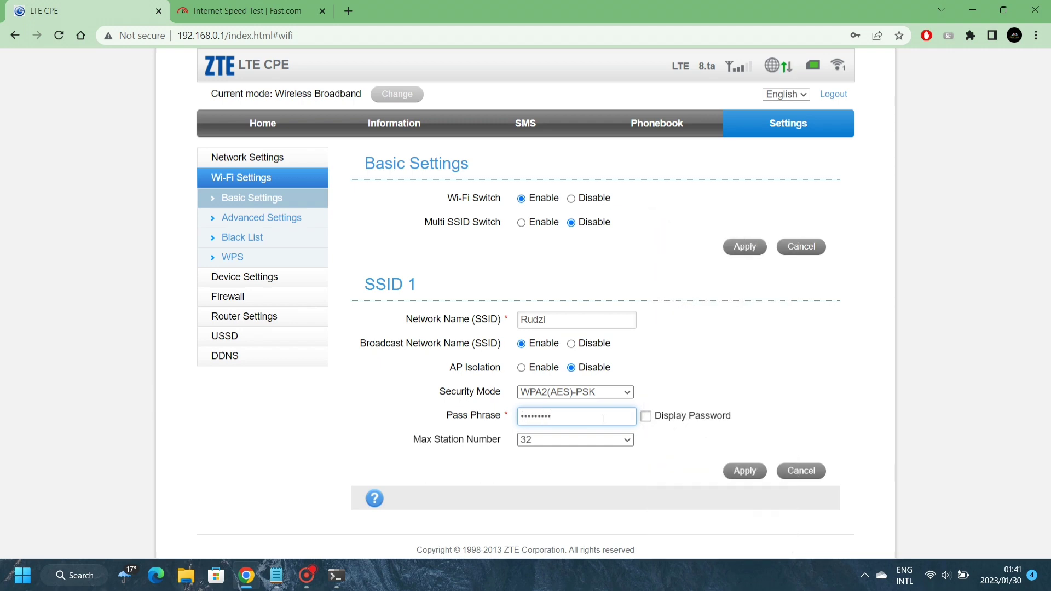
{"action": "type", "text": "89"}
{"action": "left_click", "coordinate": [646, 416]}
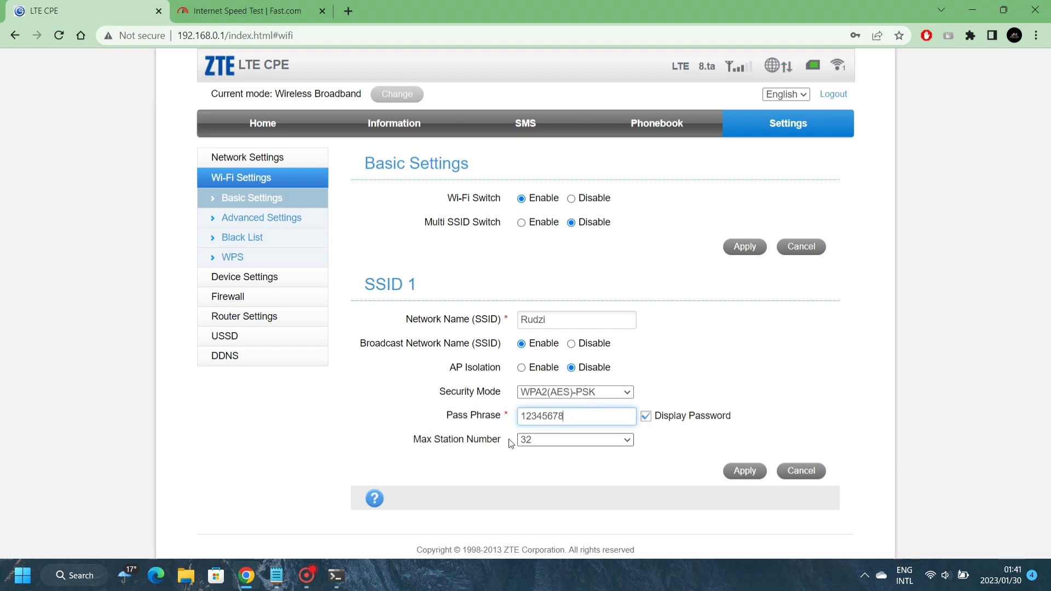
Set Max Station Number to 7 and apply the Wi-Fi settings
{"action": "left_click", "coordinate": [547, 442]}
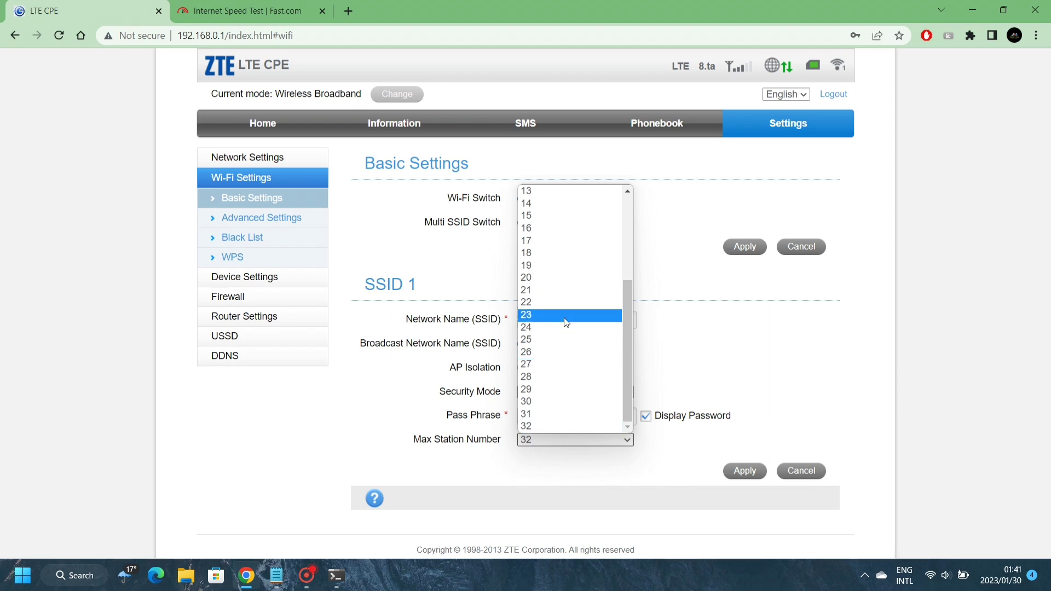
{"action": "scroll", "coordinate": [565, 320], "scroll_direction": "up", "scroll_amount": 3}
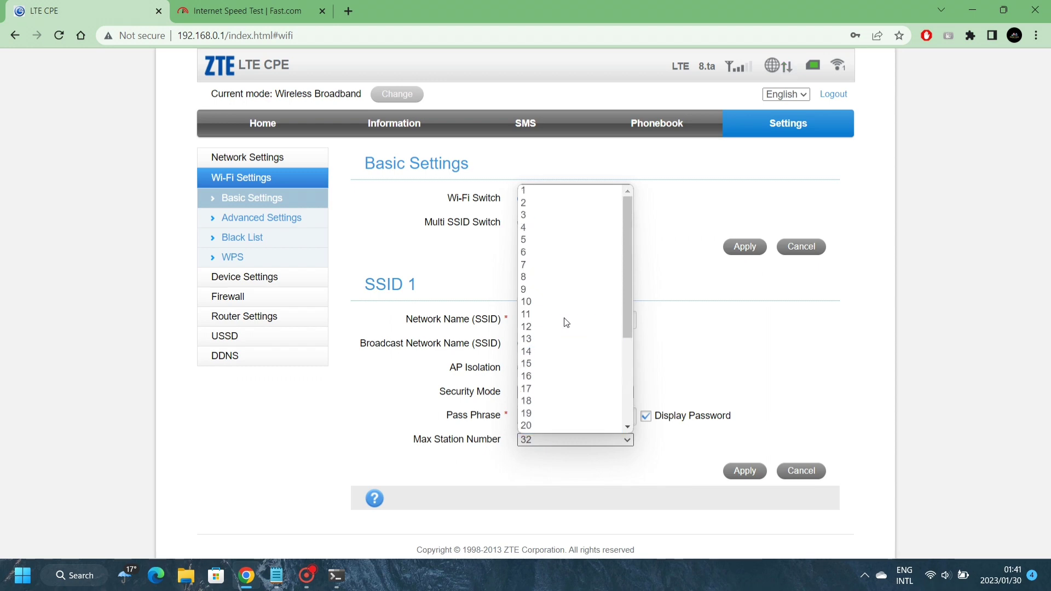
{"action": "left_click", "coordinate": [546, 216]}
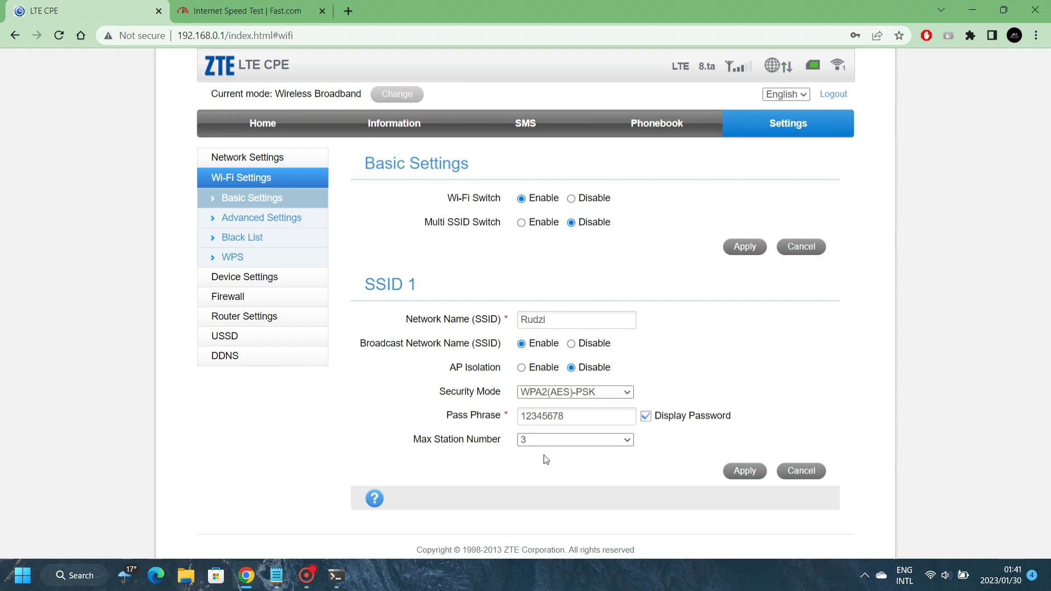
{"action": "left_click", "coordinate": [558, 445]}
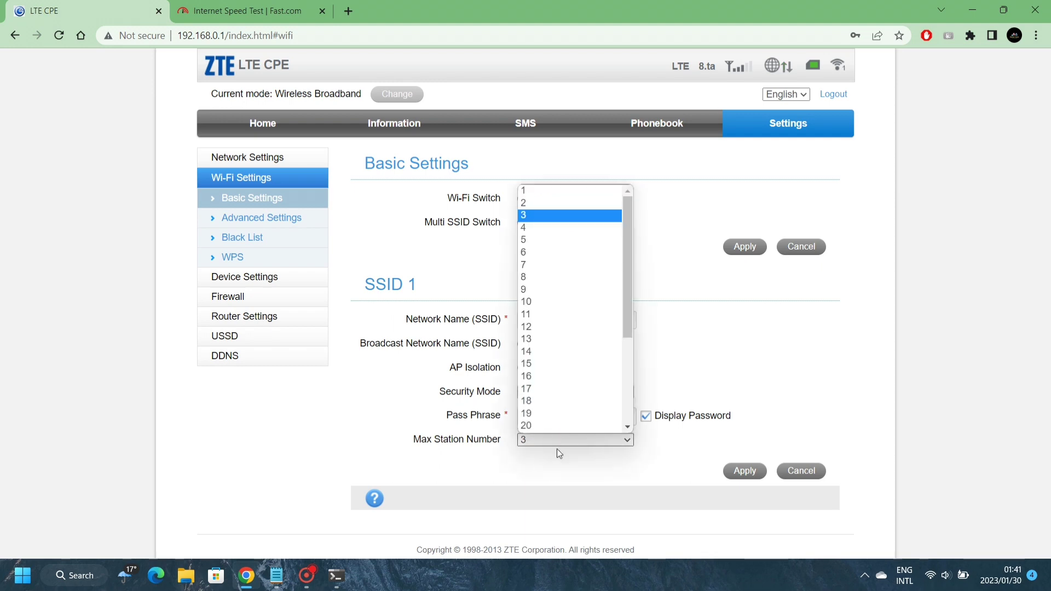
{"action": "left_click", "coordinate": [557, 265]}
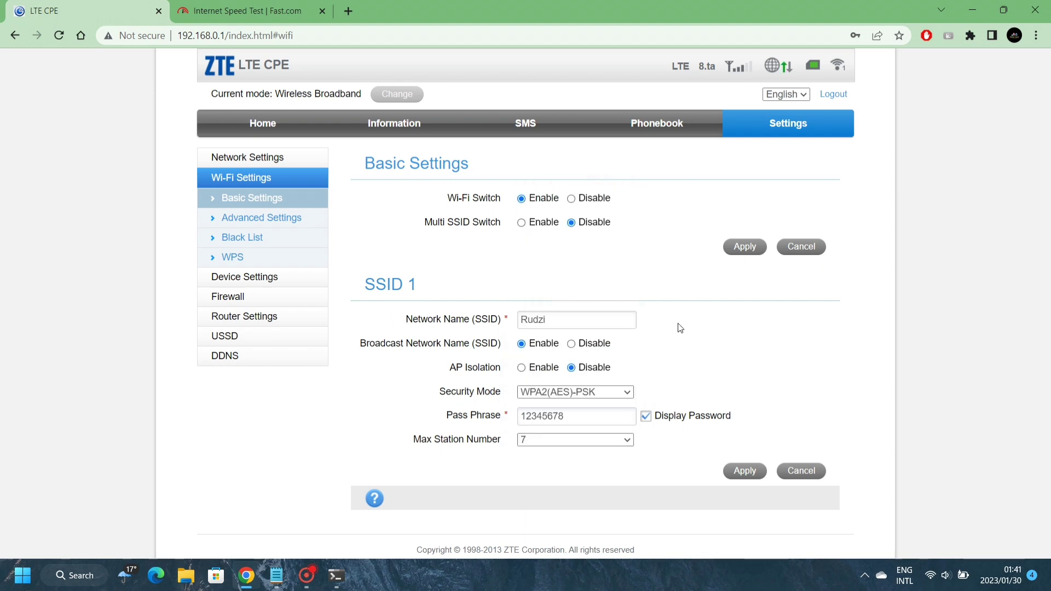
{"action": "left_click", "coordinate": [737, 473]}
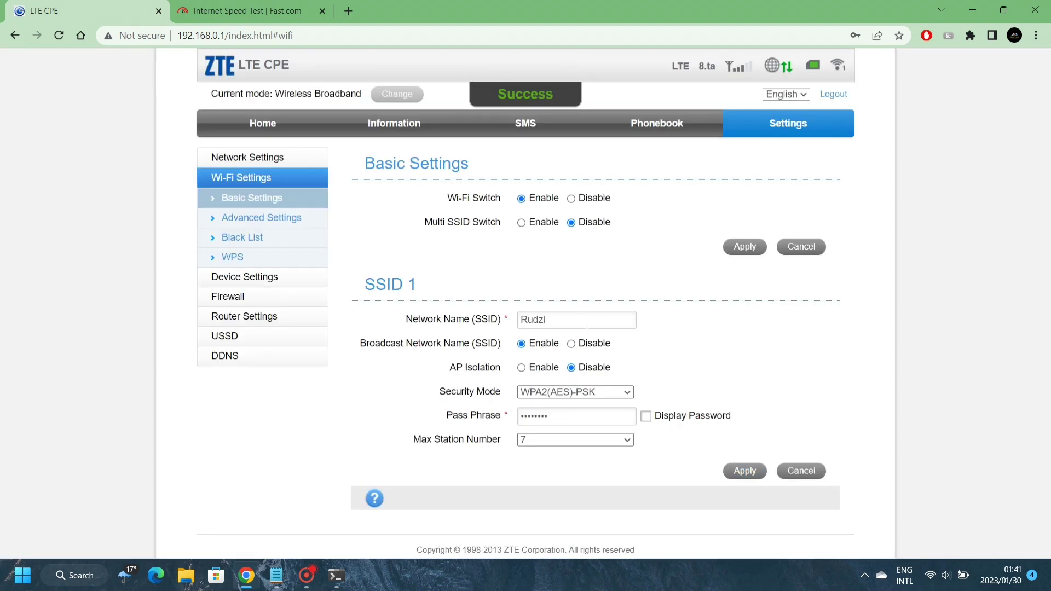
Connect the laptop to the secured Rudzi Wi-Fi network using its security key, then close the panel
{"action": "left_click", "coordinate": [931, 576]}
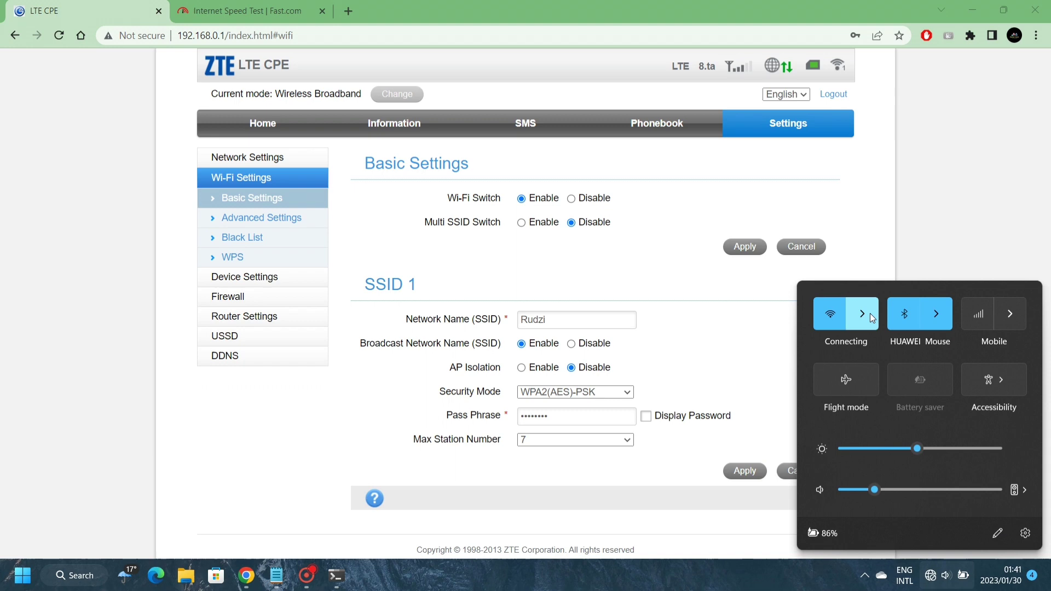
{"action": "left_click", "coordinate": [869, 313]}
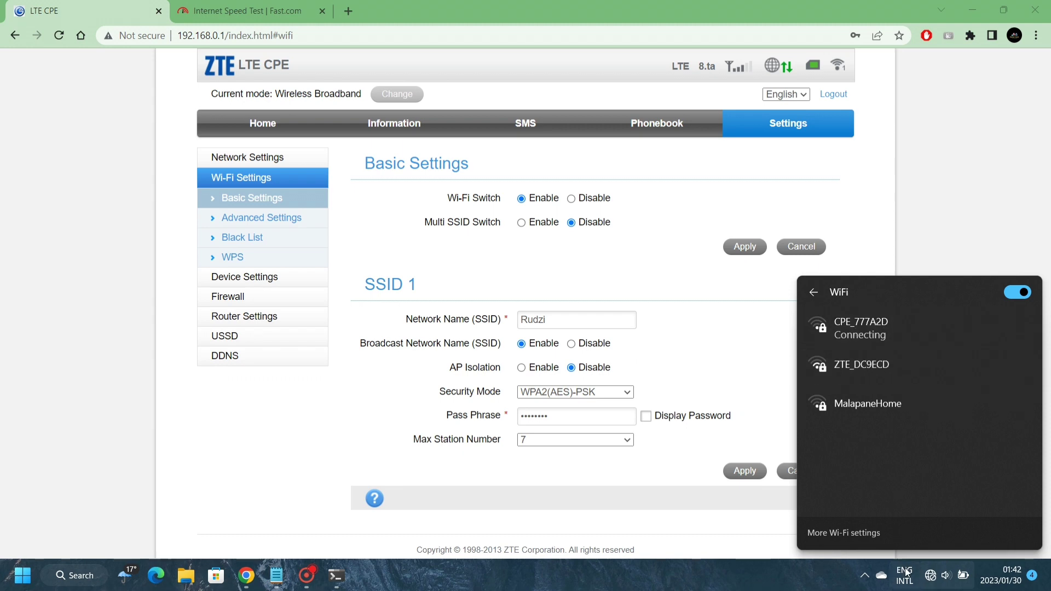
{"action": "left_click", "coordinate": [930, 577]}
{"action": "left_click", "coordinate": [930, 578]}
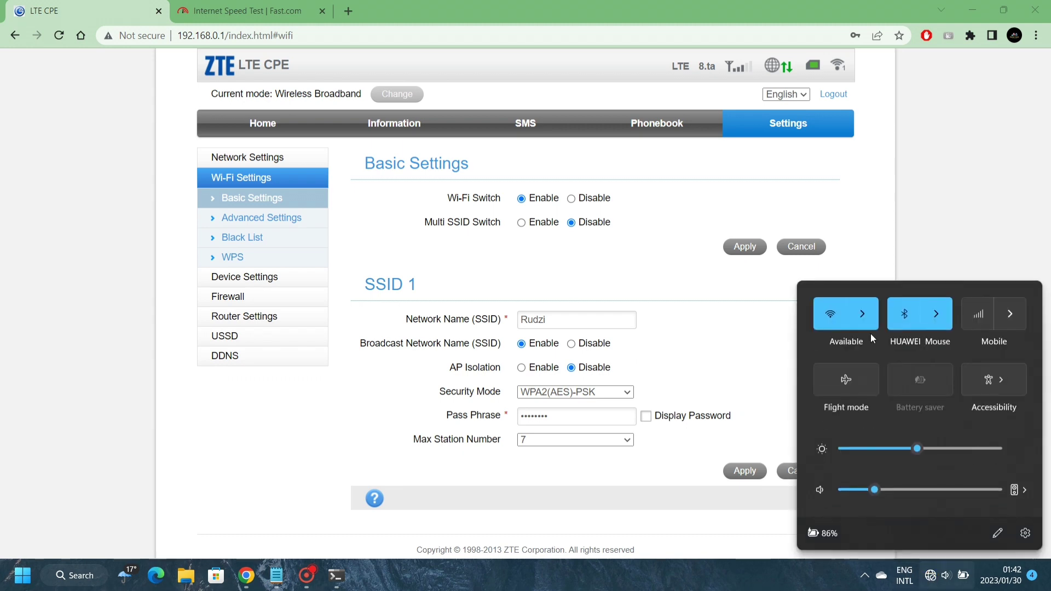
{"action": "left_click", "coordinate": [870, 314]}
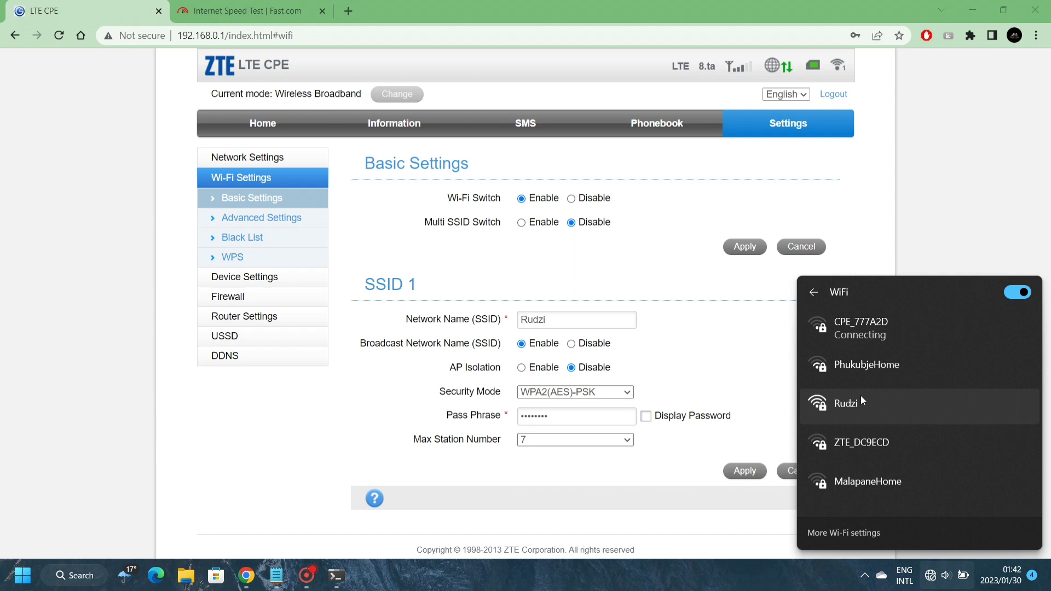
{"action": "left_click", "coordinate": [859, 403]}
{"action": "left_click", "coordinate": [980, 467]}
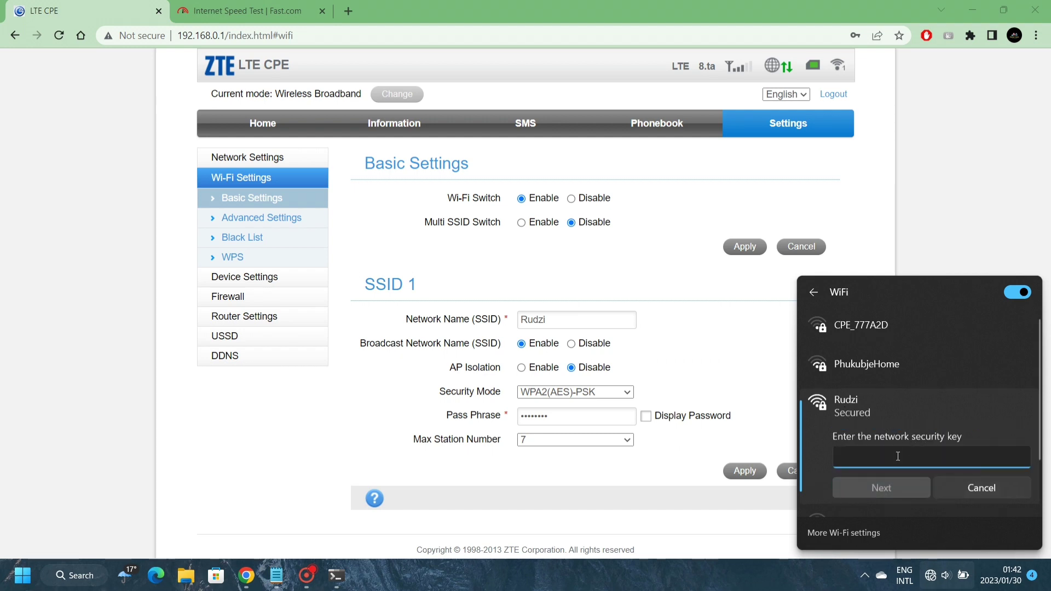
{"action": "type", "text": "••••••••"}
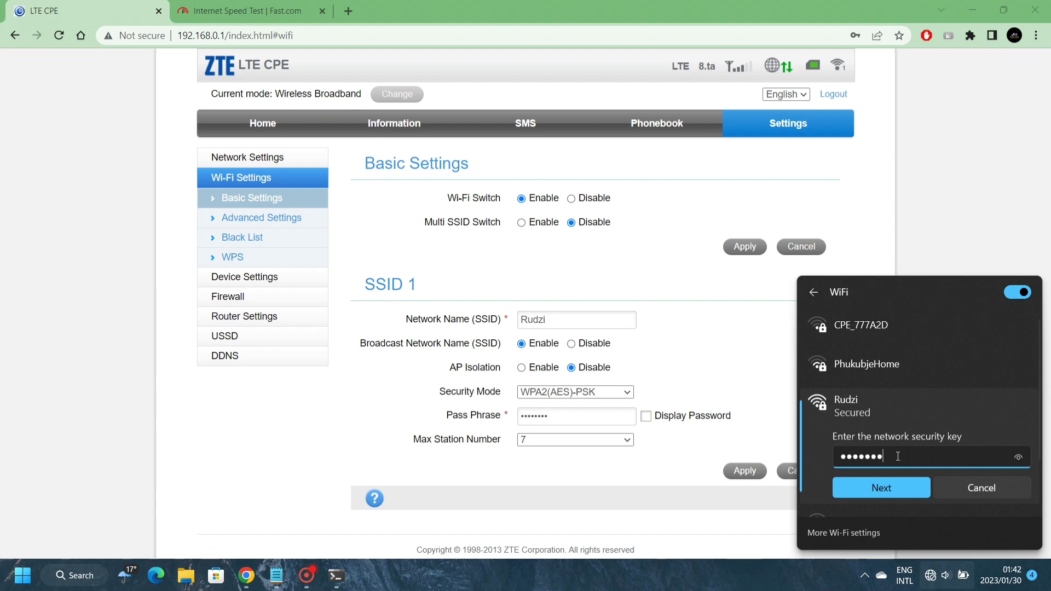
{"action": "key", "text": "Return"}
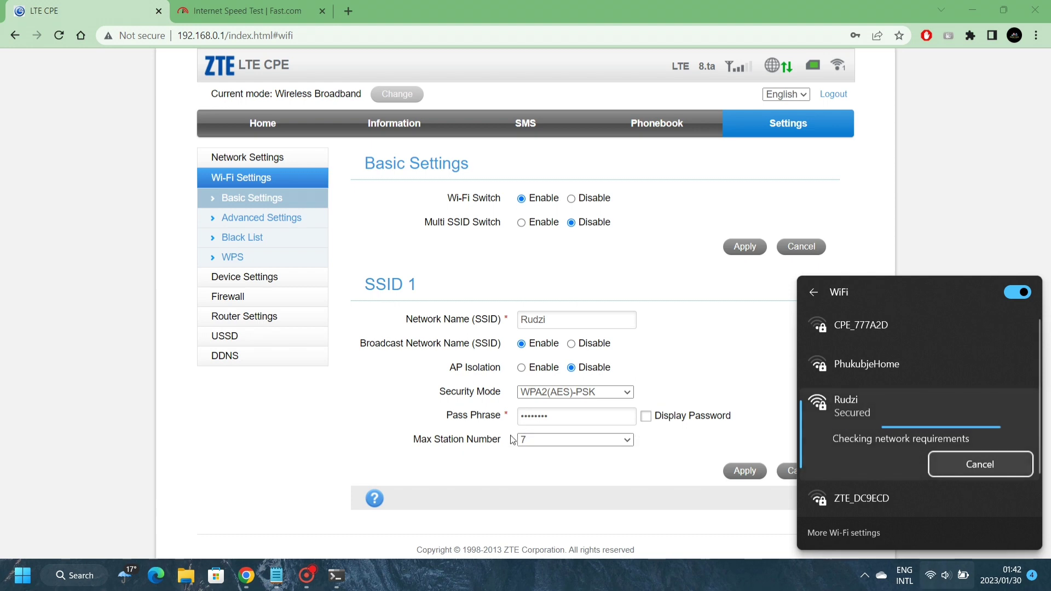
{"action": "left_click", "coordinate": [286, 417]}
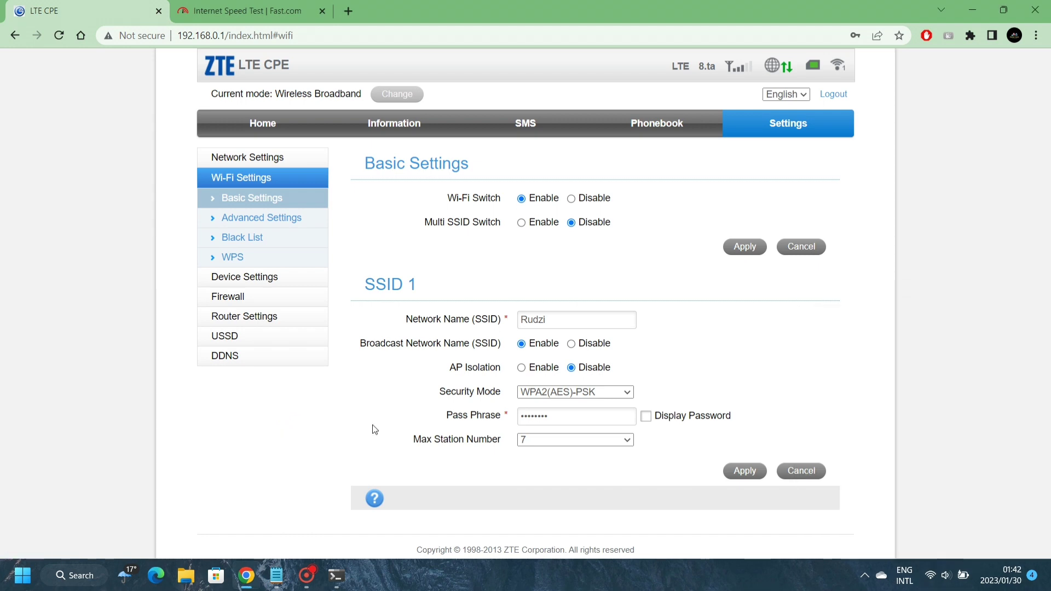
Reload the router page, verify the 192.168.0.1 gateway in ipconfig, then return to Home's Device Information
{"action": "left_click", "coordinate": [59, 36]}
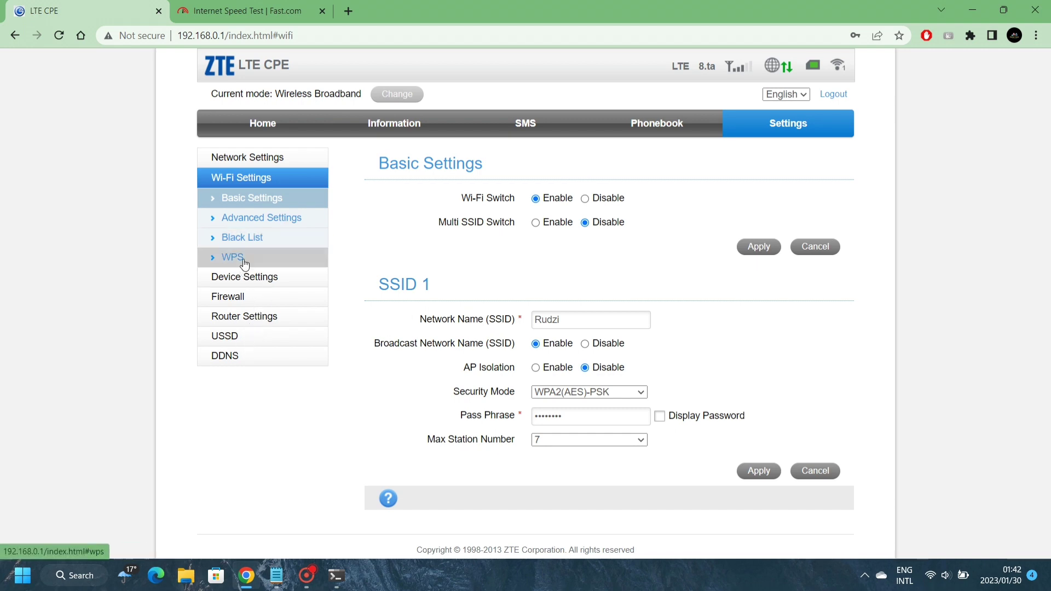
{"action": "left_click", "coordinate": [336, 576]}
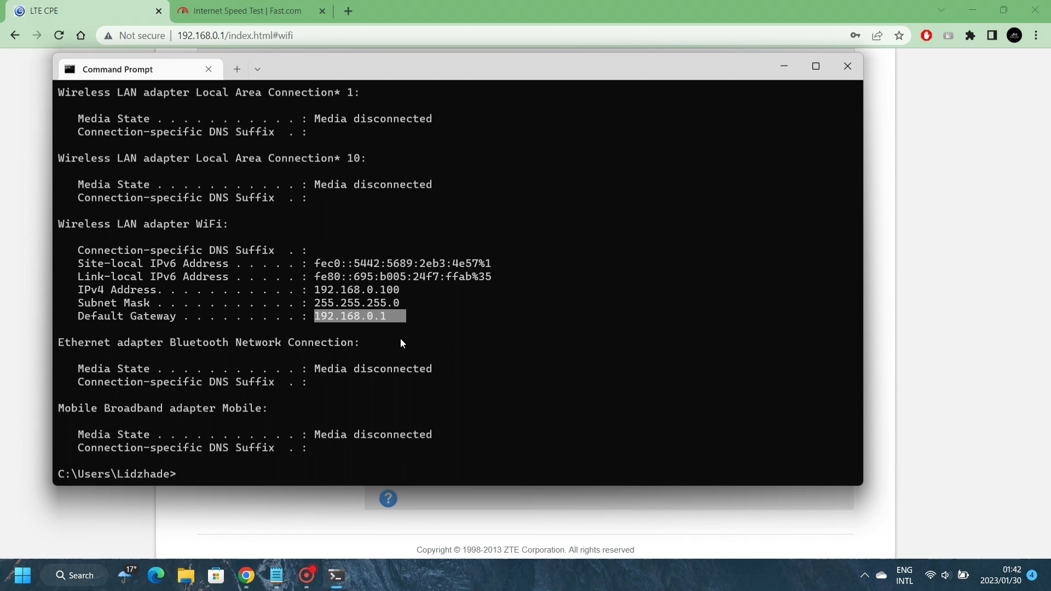
{"action": "left_click", "coordinate": [890, 311]}
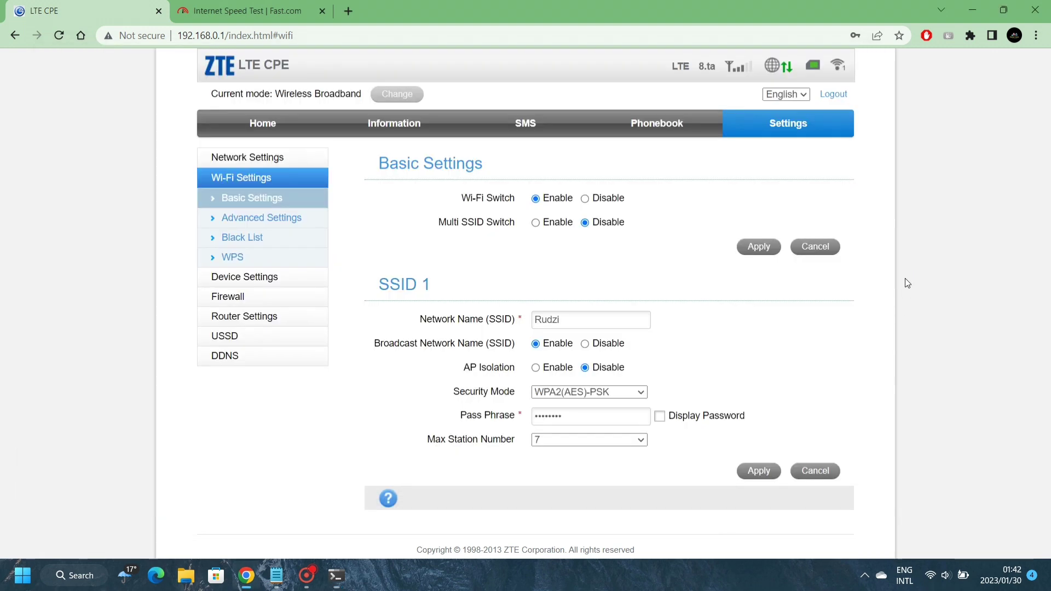
{"action": "left_click", "coordinate": [250, 317]}
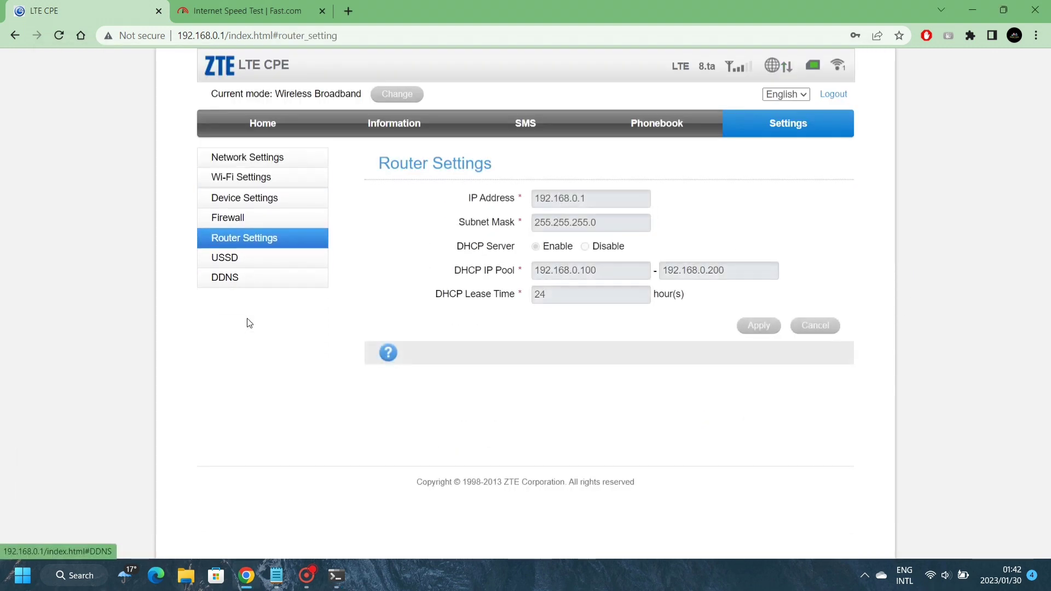
{"action": "left_click", "coordinate": [261, 134]}
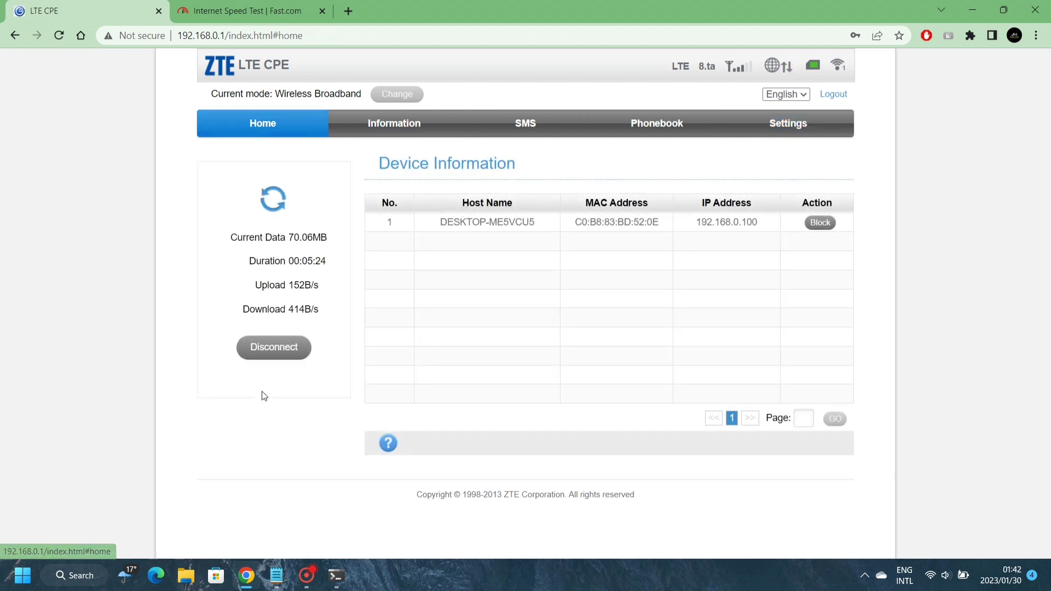
Disconnect the mobile data connection and open the Router Settings LAN IP and DHCP page
{"action": "left_click", "coordinate": [274, 350]}
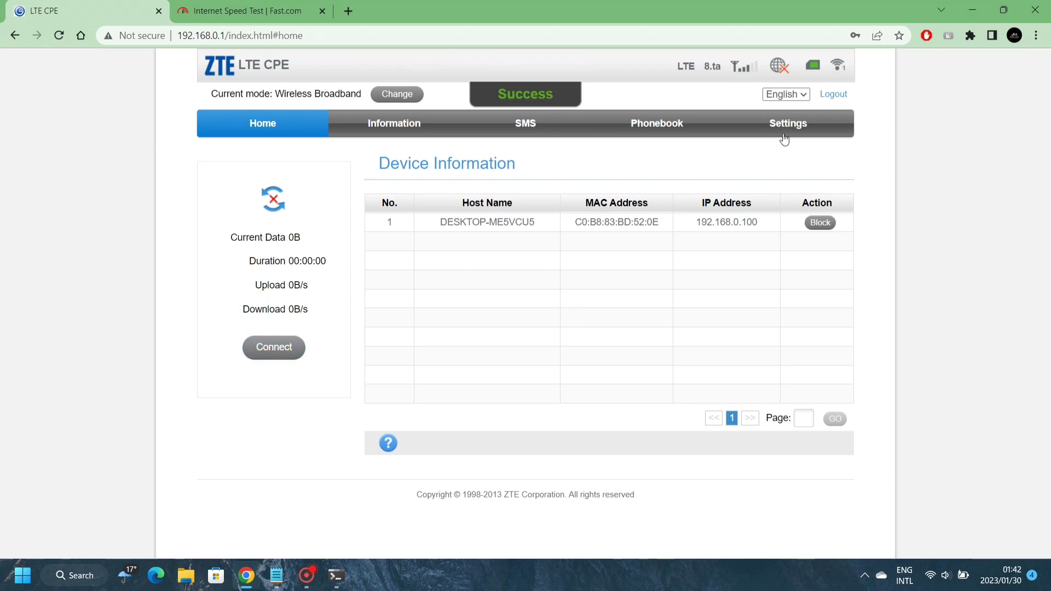
{"action": "left_click", "coordinate": [784, 135]}
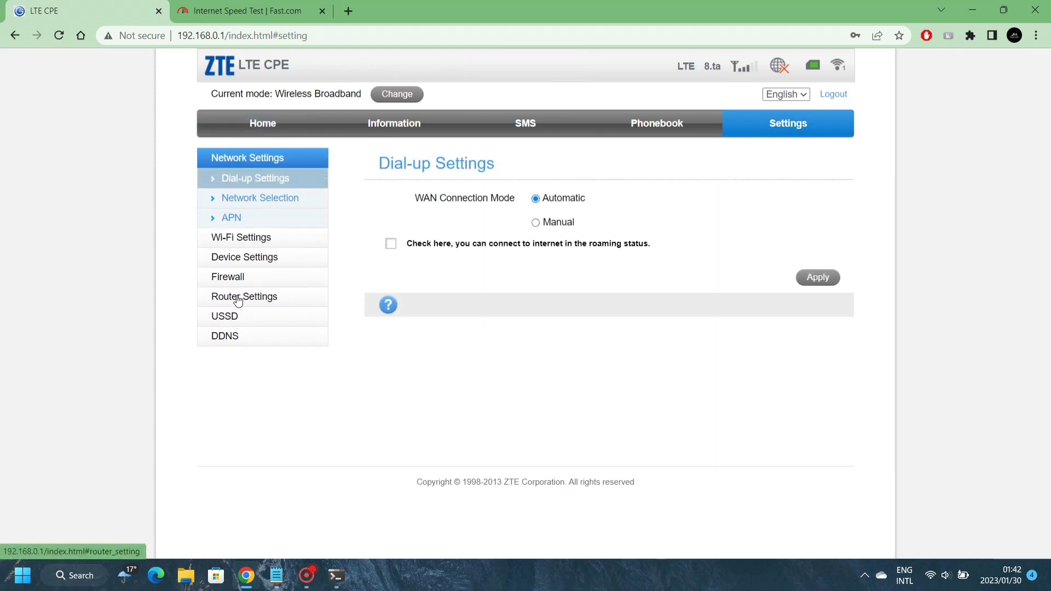
{"action": "left_click", "coordinate": [237, 302]}
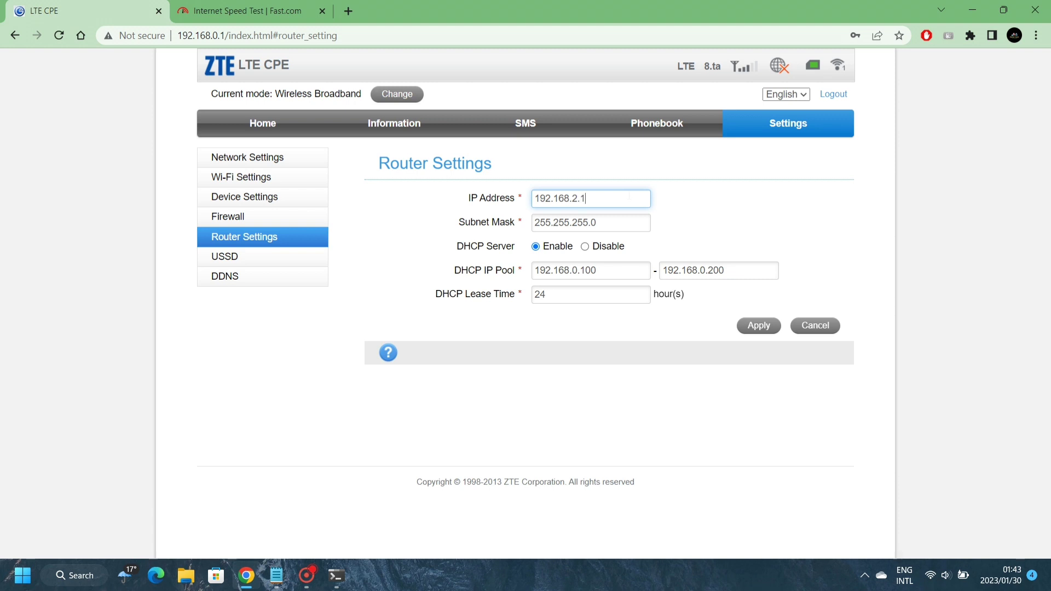
{"action": "key", "text": "Tab"}
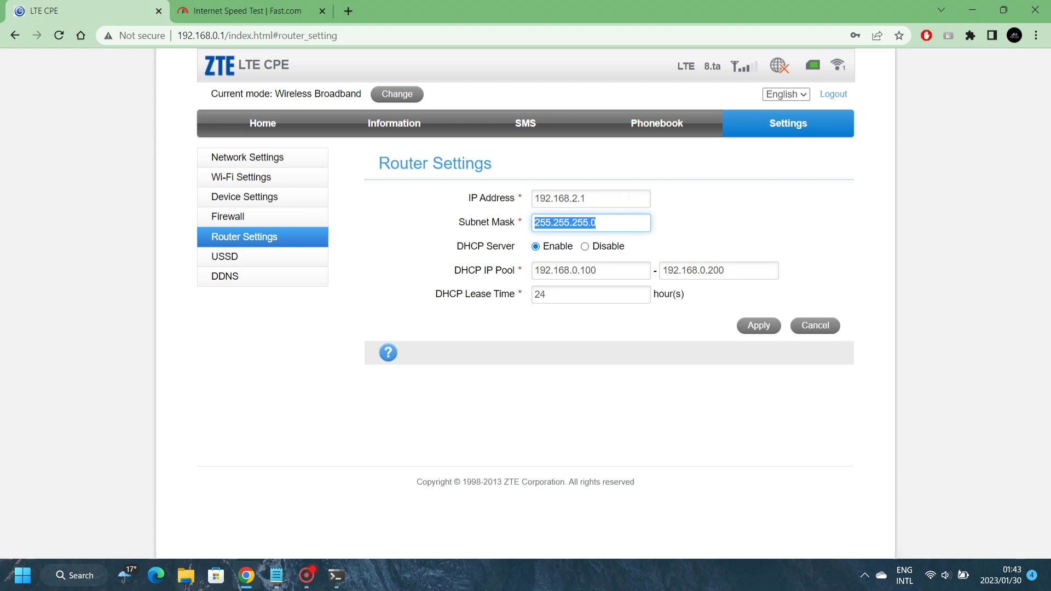
{"action": "key", "text": "Tab"}
{"action": "key", "text": "Tab"}
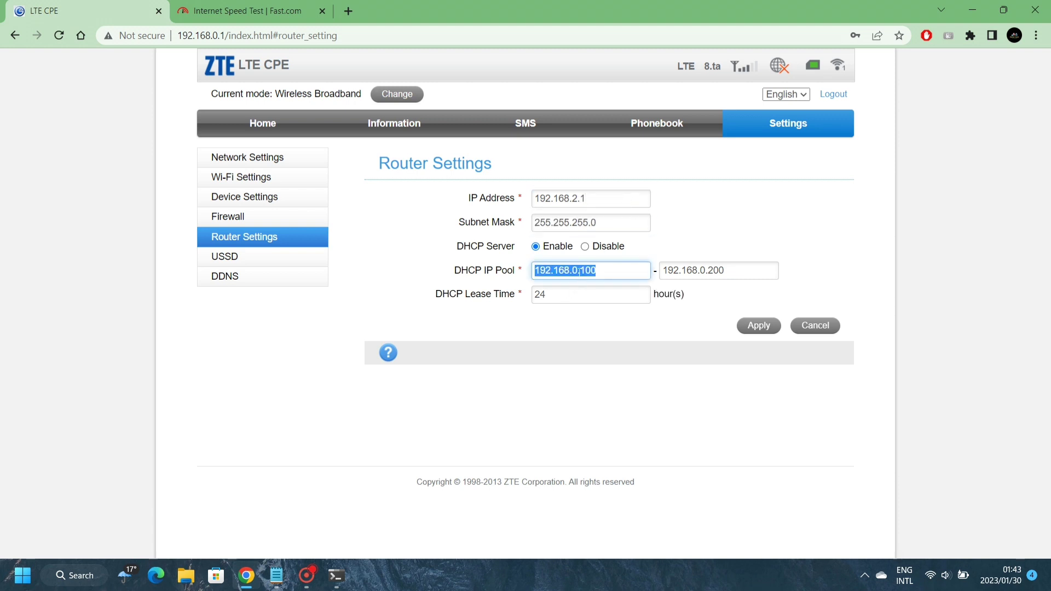
Change the DHCP pool to 192.168.2.100–192.168.2.200 and apply the new LAN settings
{"action": "left_click", "coordinate": [579, 271]}
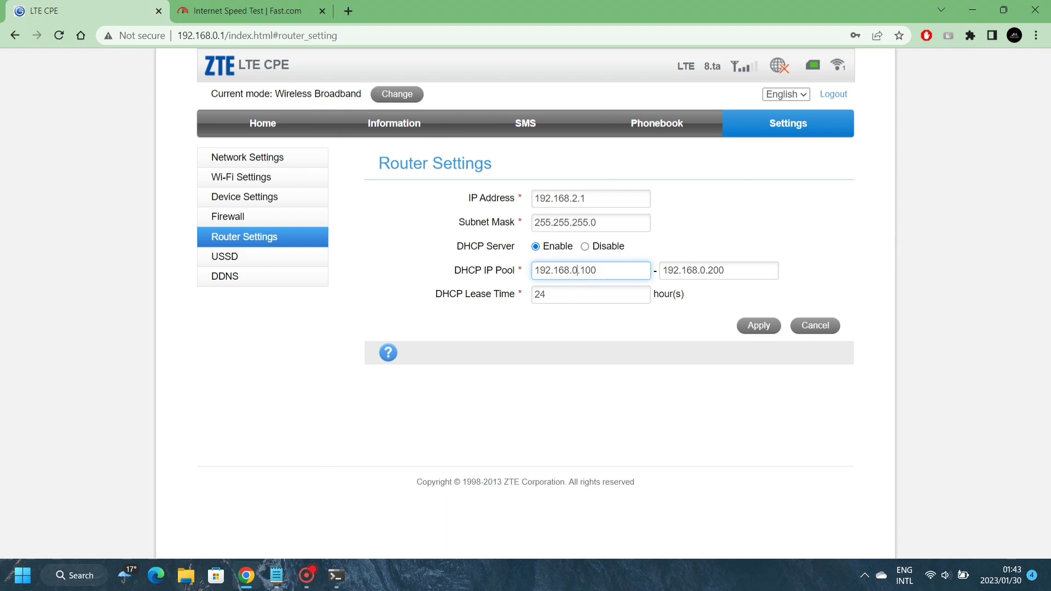
{"action": "key", "text": "End"}
{"action": "left_click", "coordinate": [336, 576]}
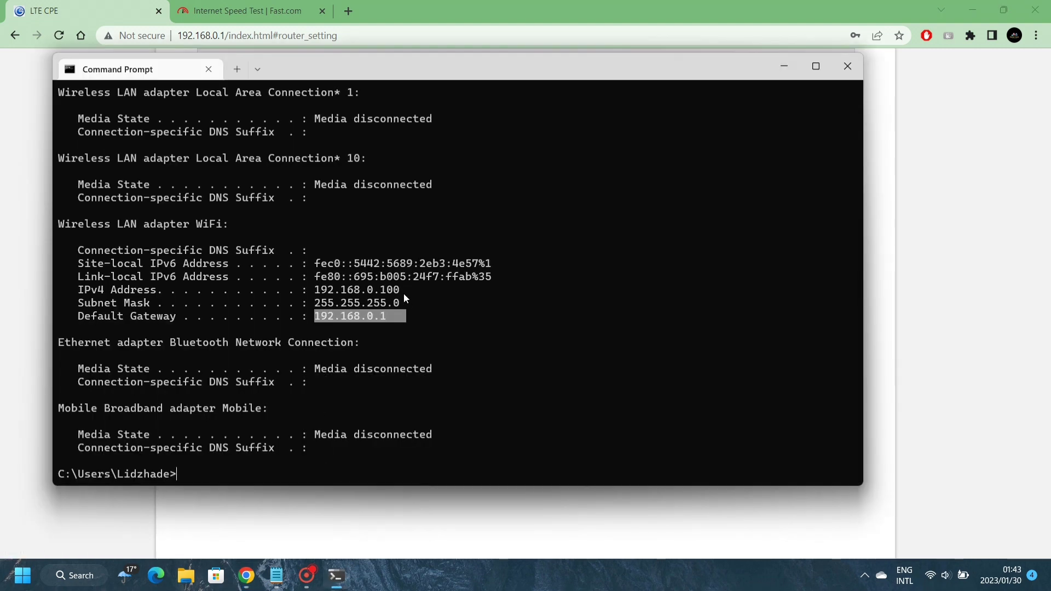
{"action": "left_click_drag", "start_coordinate": [404, 291], "coordinate": [380, 290]}
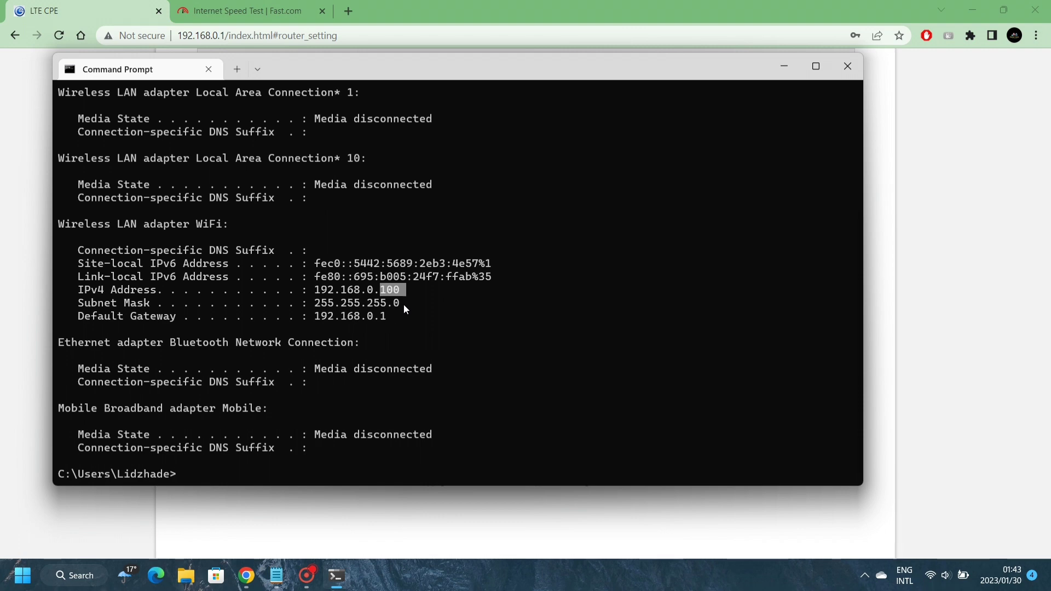
{"action": "left_click", "coordinate": [784, 65]}
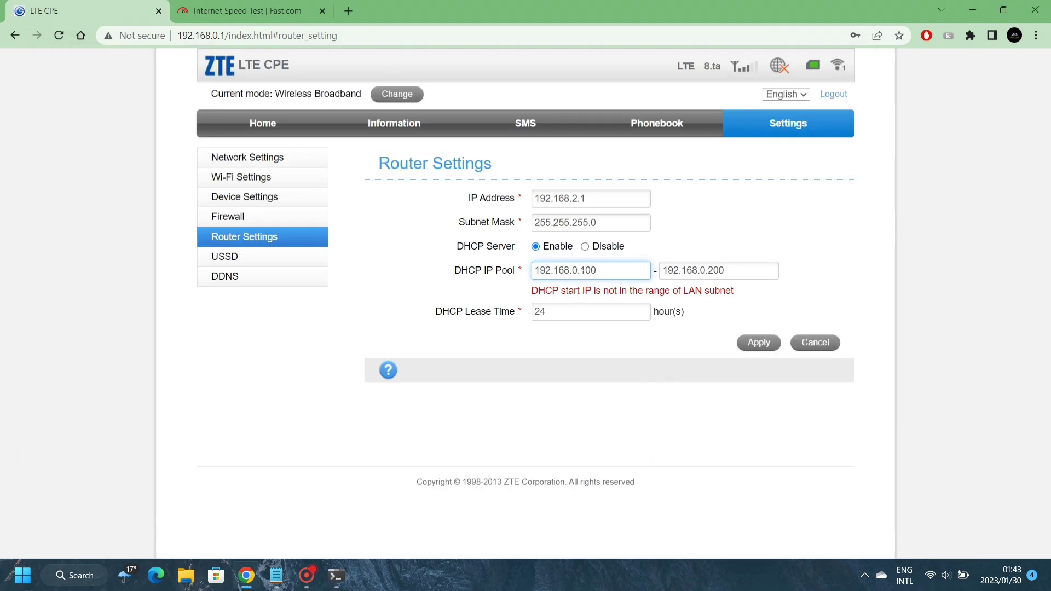
{"action": "key", "text": "BackSpace"}
{"action": "type", "text": "2"}
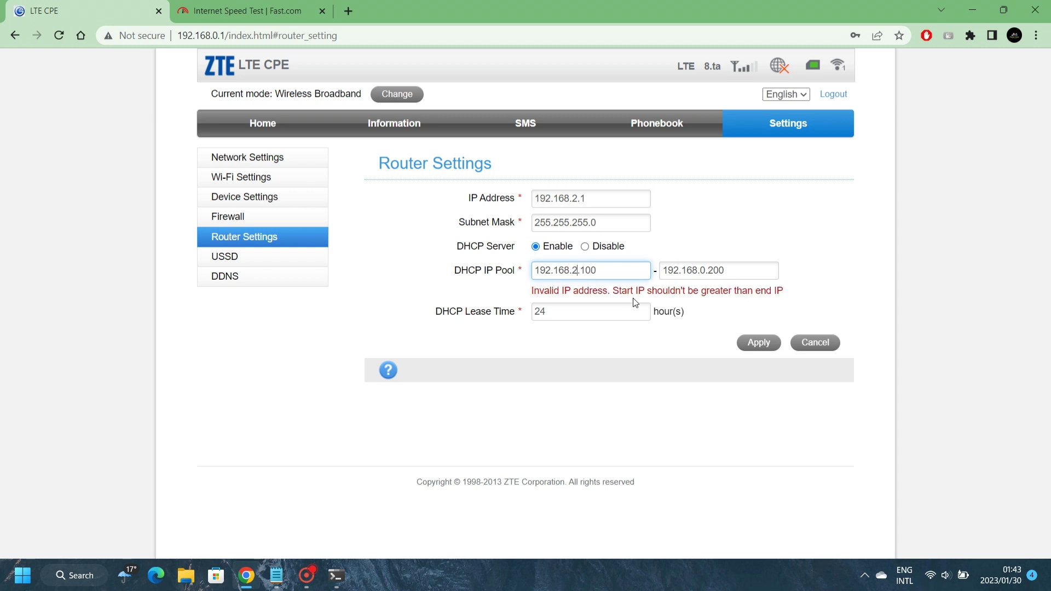
{"action": "left_click", "coordinate": [708, 270]}
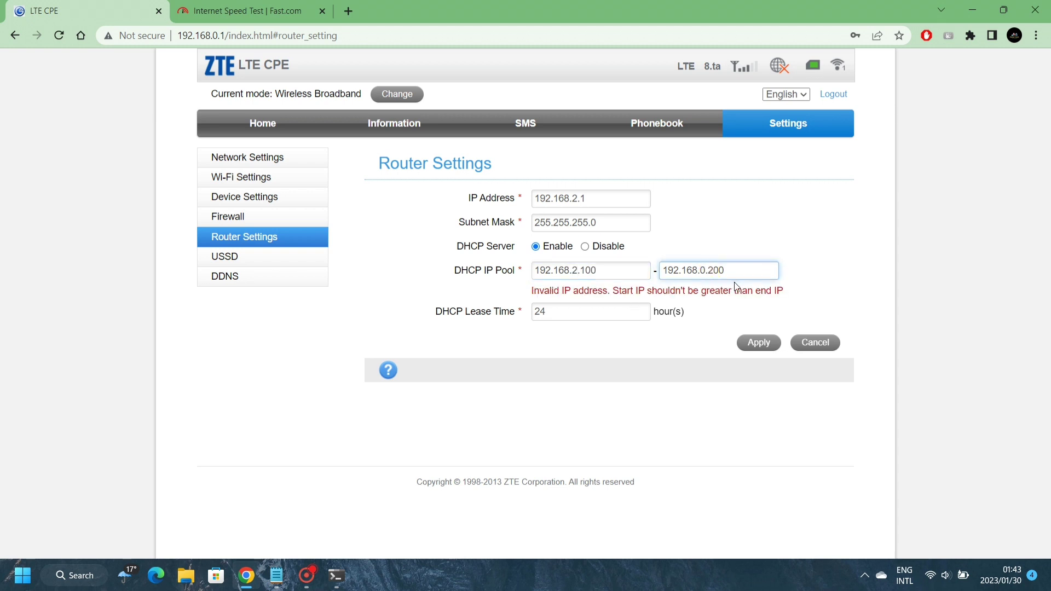
{"action": "key", "text": "BackSpace"}
{"action": "key", "text": "BackSpace"}
{"action": "type", "text": "2"}
{"action": "left_click", "coordinate": [756, 345]}
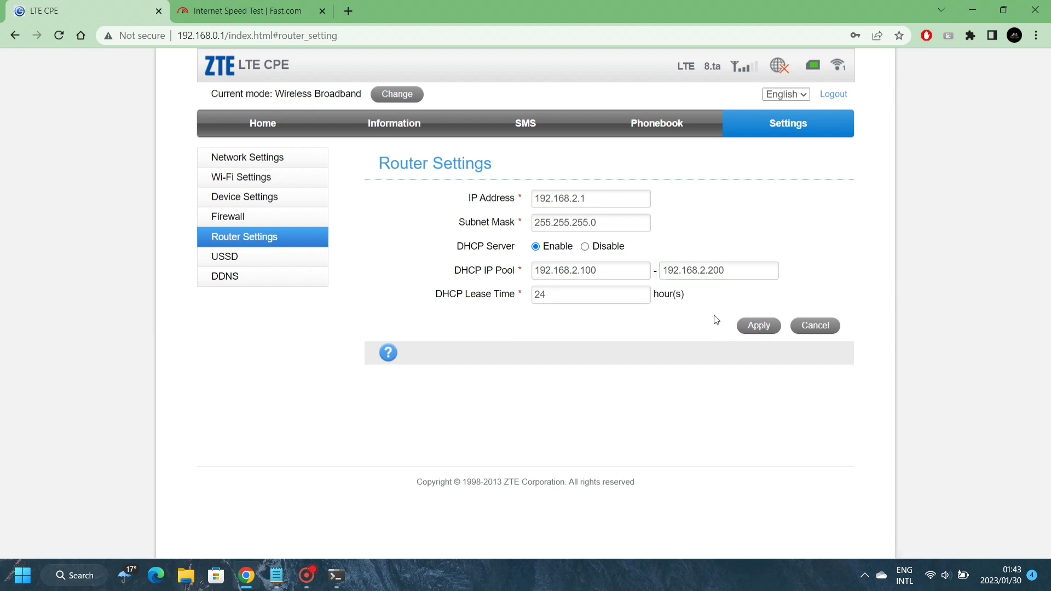
{"action": "left_click", "coordinate": [758, 325]}
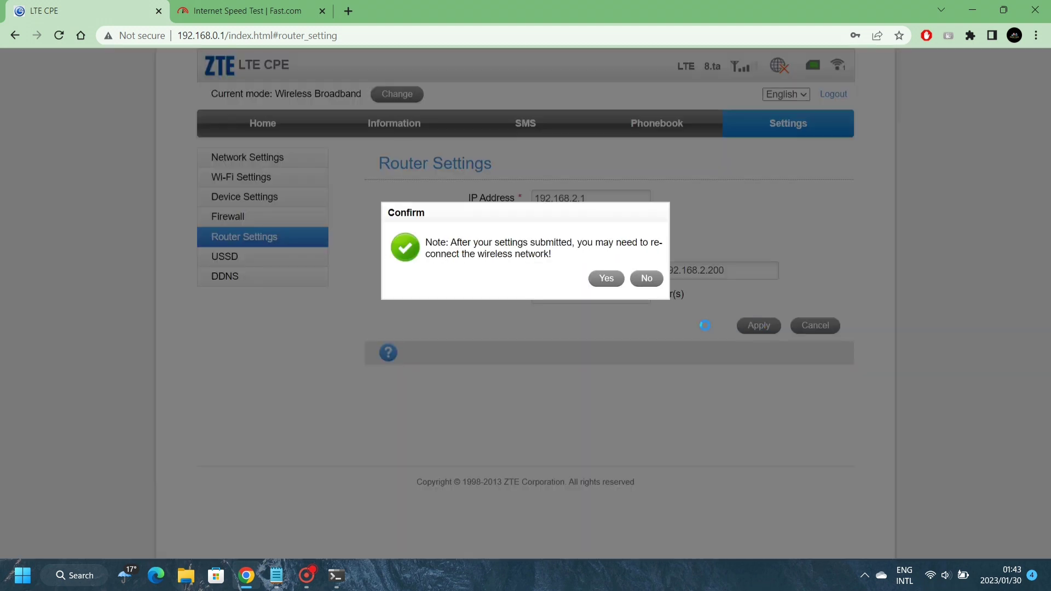
Confirm the LAN change and load the router login page at 192.168.2.1 in the Fast.com tab
{"action": "left_click", "coordinate": [606, 279]}
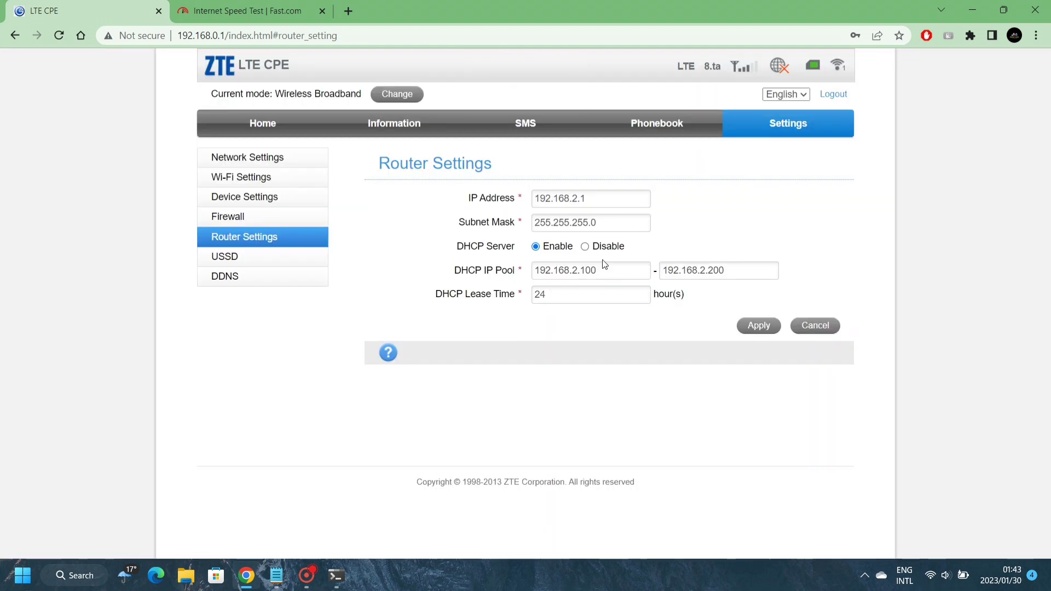
{"action": "left_click", "coordinate": [260, 21]}
{"action": "key", "text": "ctrl+l"}
{"action": "type", "text": "192.16"}
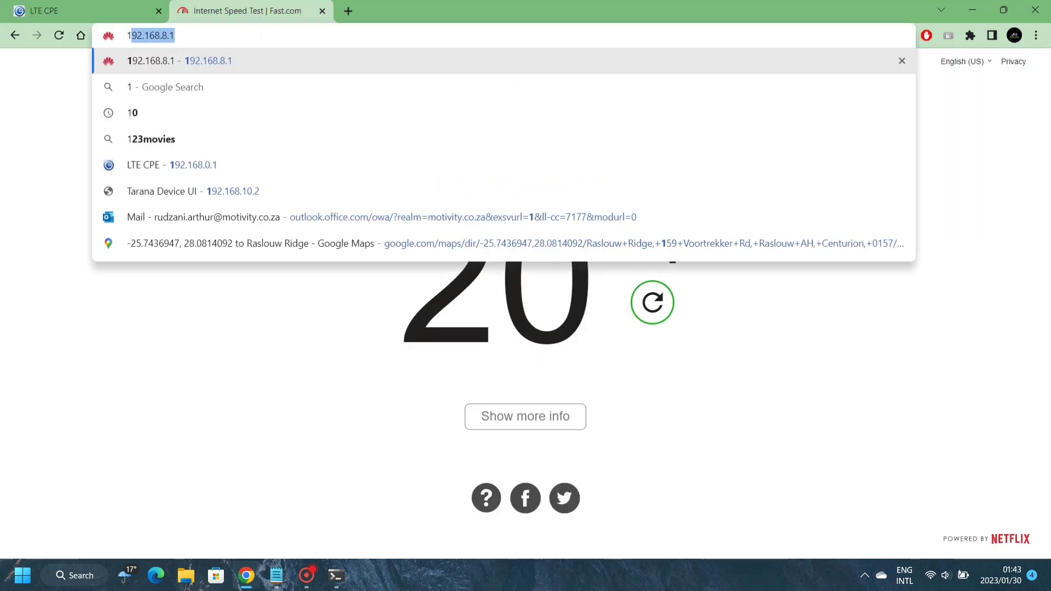
{"action": "type", "text": "8.2.1"}
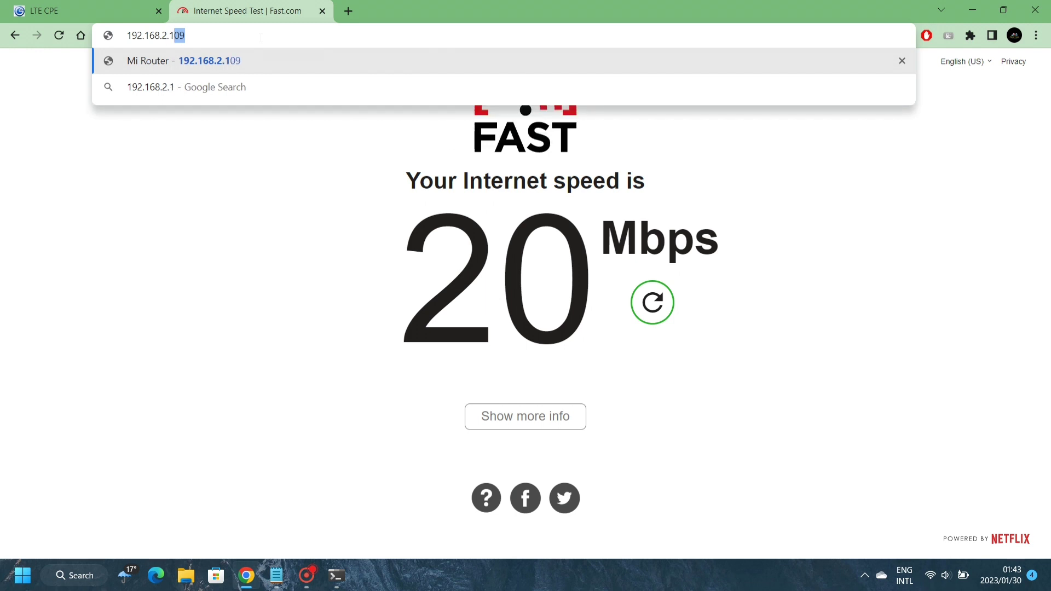
{"action": "key", "text": "Delete"}
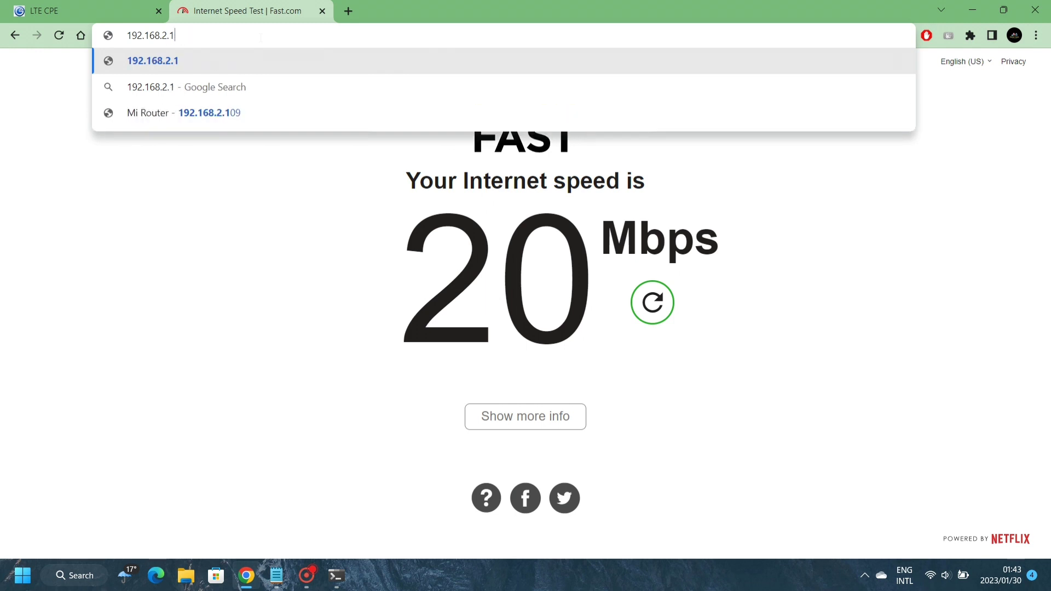
{"action": "key", "text": "Return"}
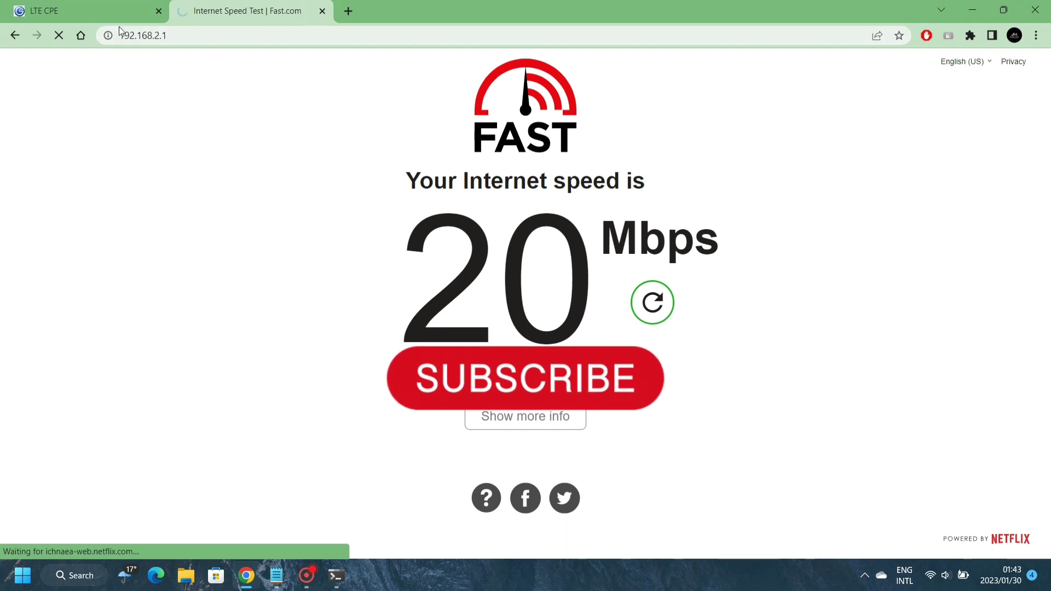
{"action": "mouse_move", "coordinate": [113, 16]}
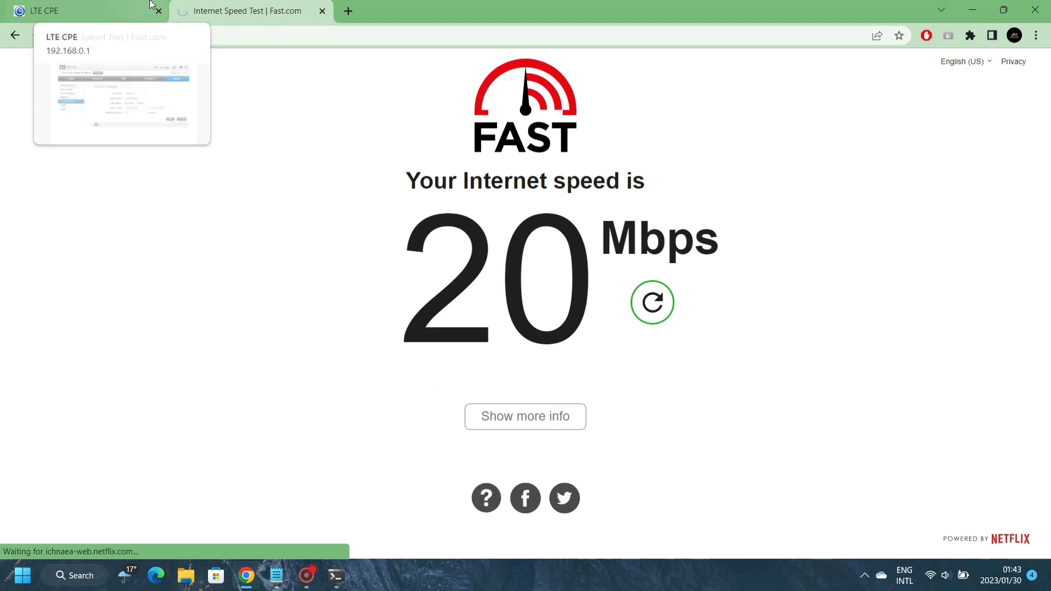
{"action": "left_click", "coordinate": [126, 9]}
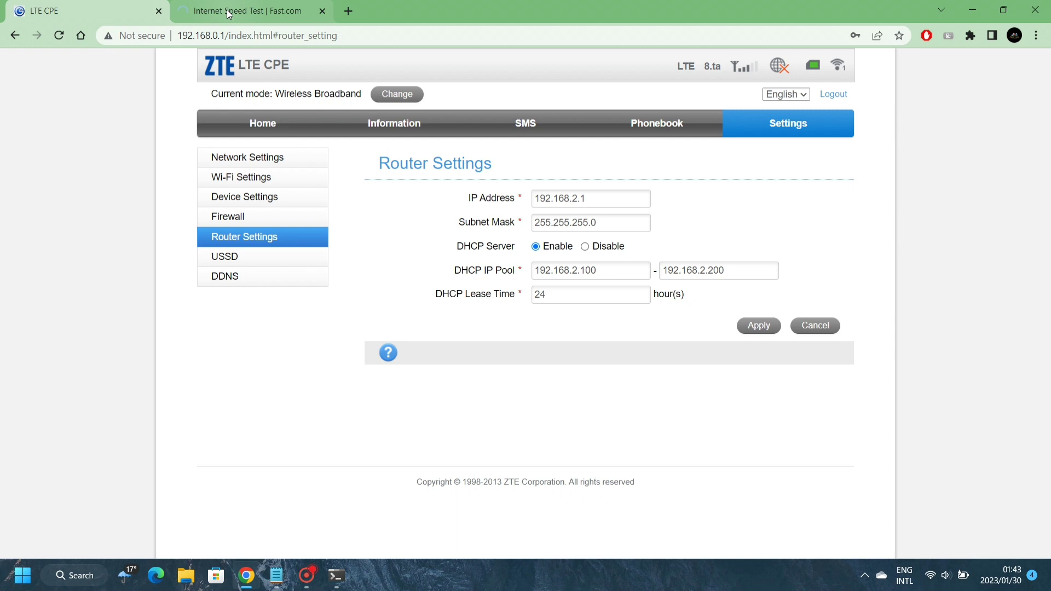
{"action": "left_click", "coordinate": [227, 12]}
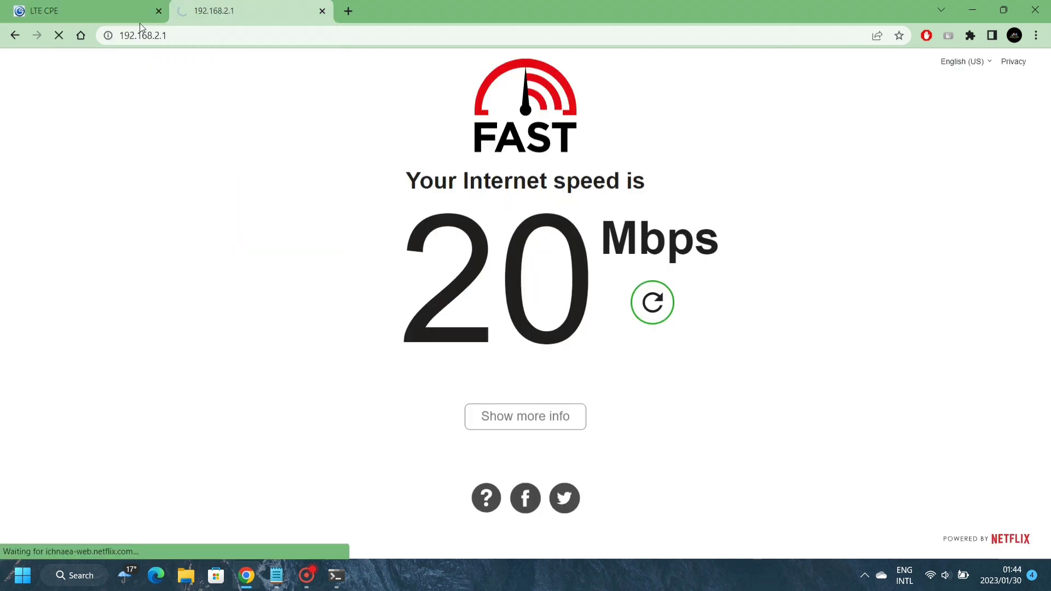
{"action": "left_click", "coordinate": [59, 35]}
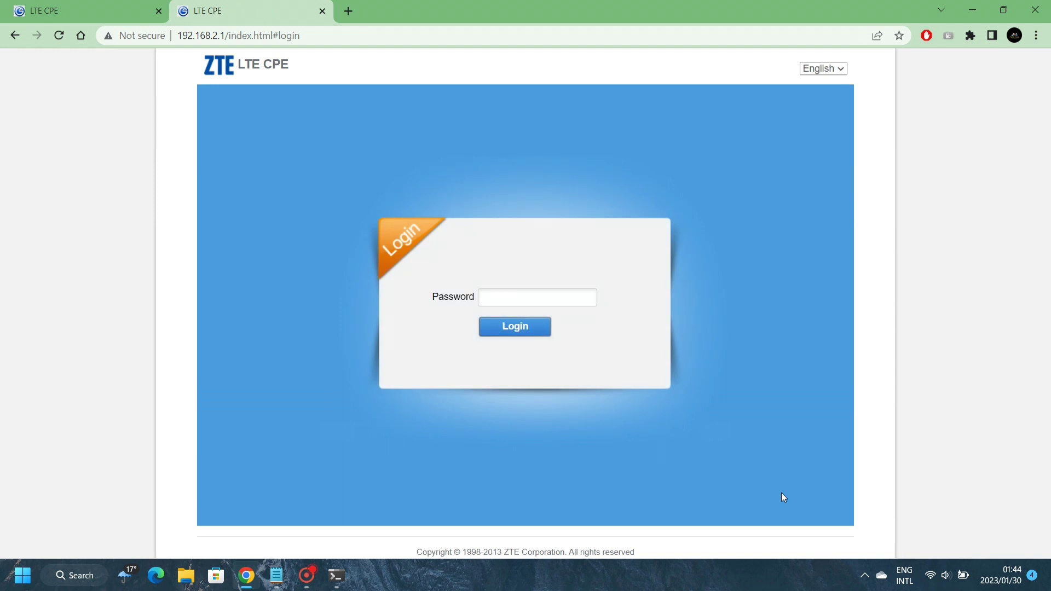
Log in to the router at 192.168.2.1 and dismiss Chrome's save-password offer
{"action": "left_click", "coordinate": [526, 302]}
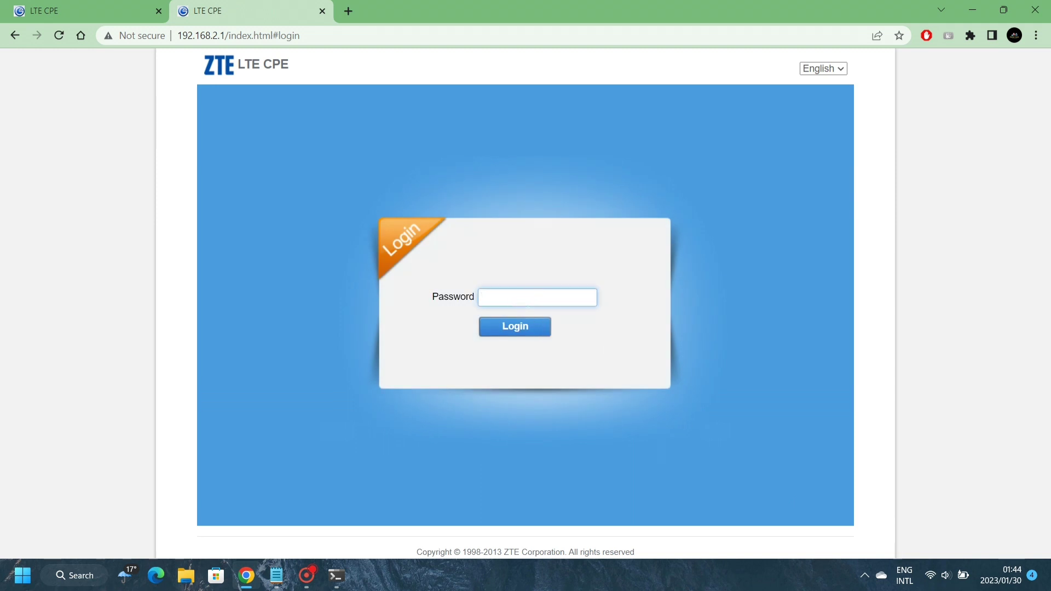
{"action": "key", "text": "Return"}
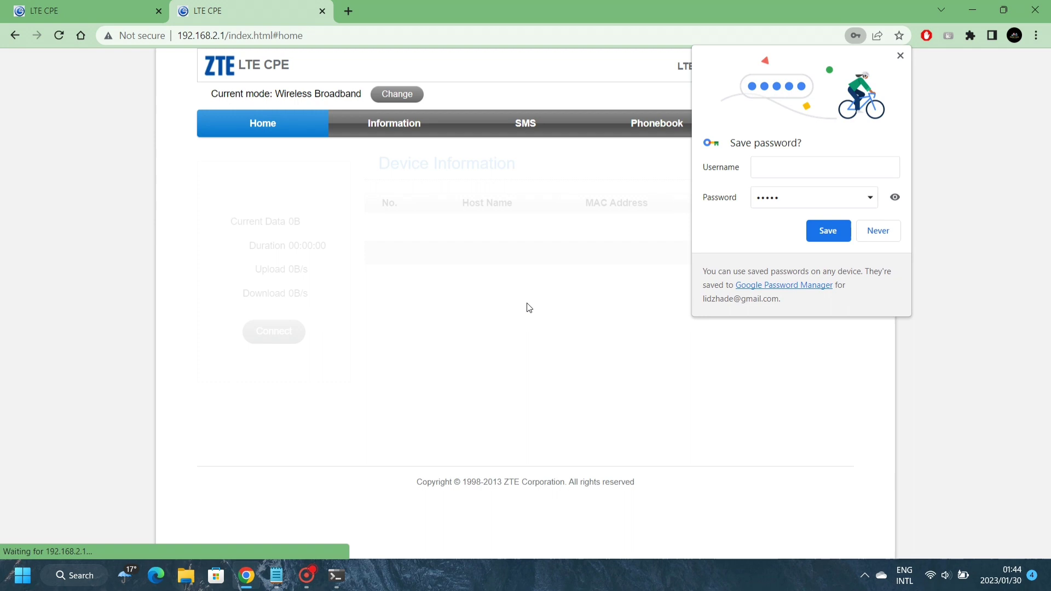
{"action": "left_click", "coordinate": [901, 55]}
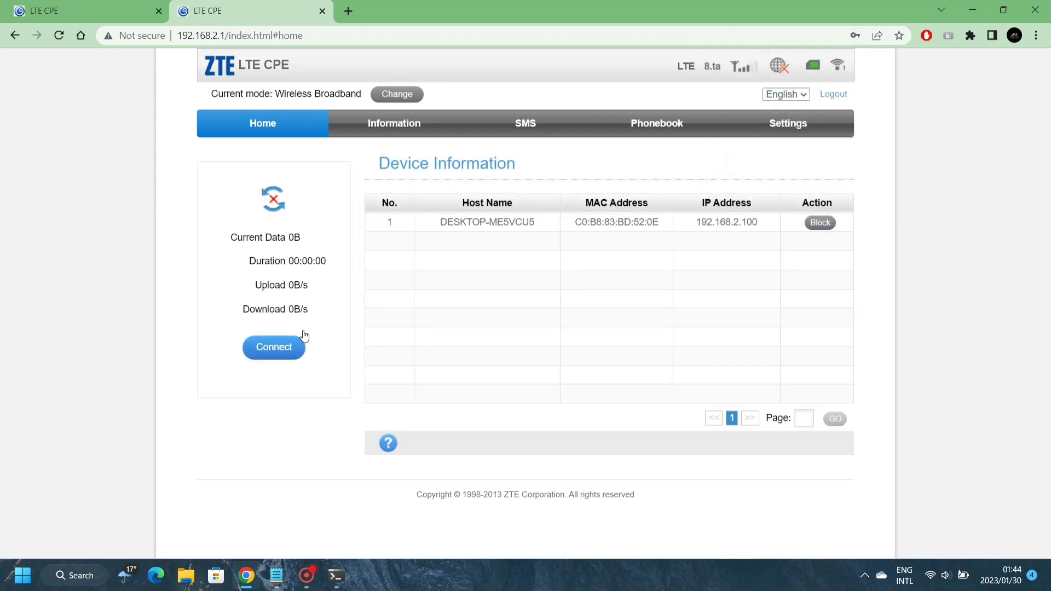
In Device Settings > Account Management, fill in the current, new and confirm password fields
{"action": "left_click", "coordinate": [771, 128]}
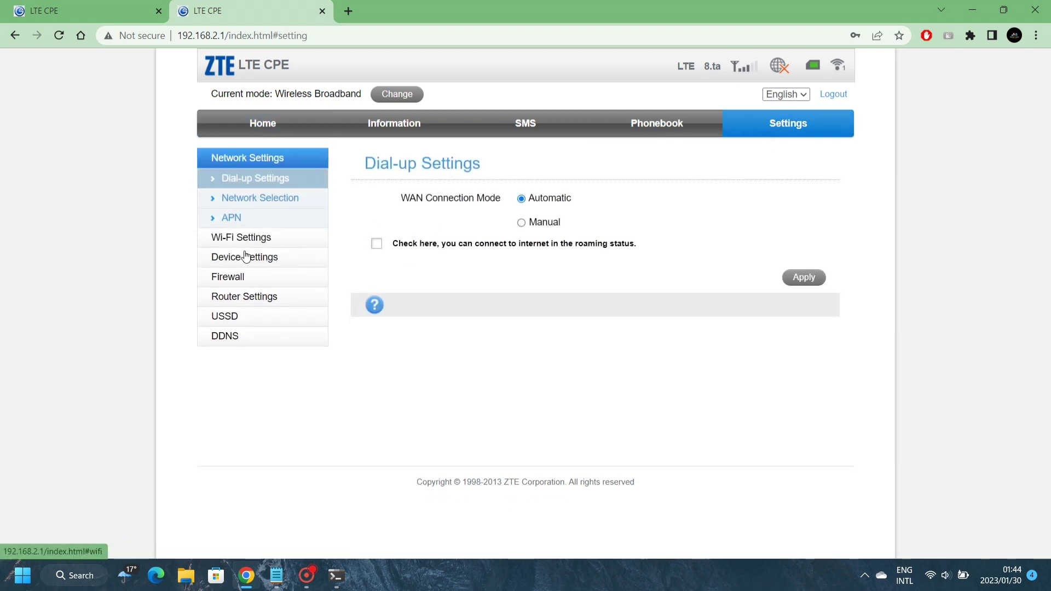
{"action": "left_click", "coordinate": [245, 261]}
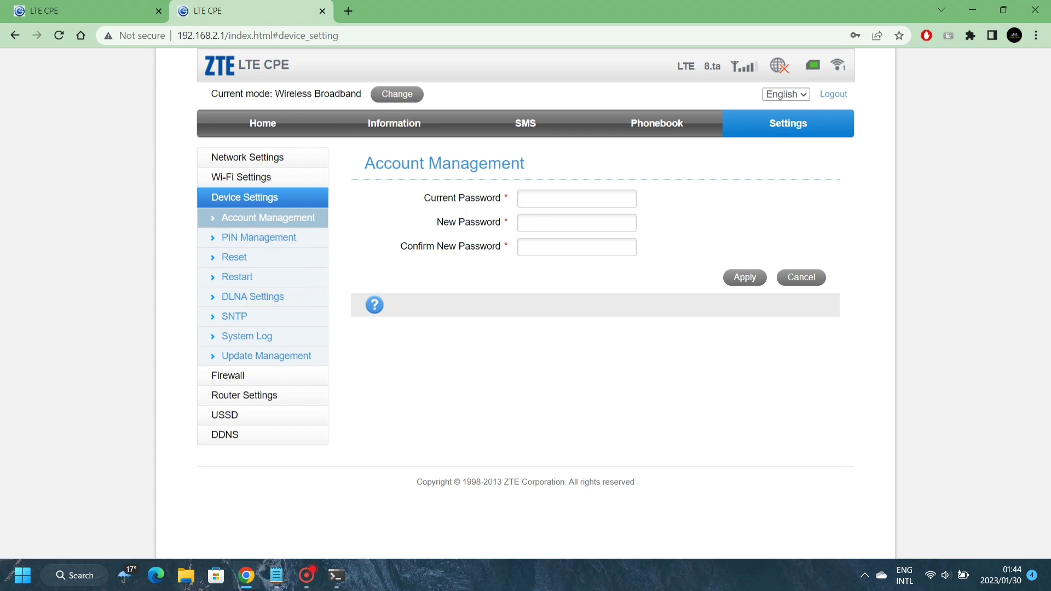
{"action": "left_click", "coordinate": [542, 203]}
{"action": "type", "text": "ad"}
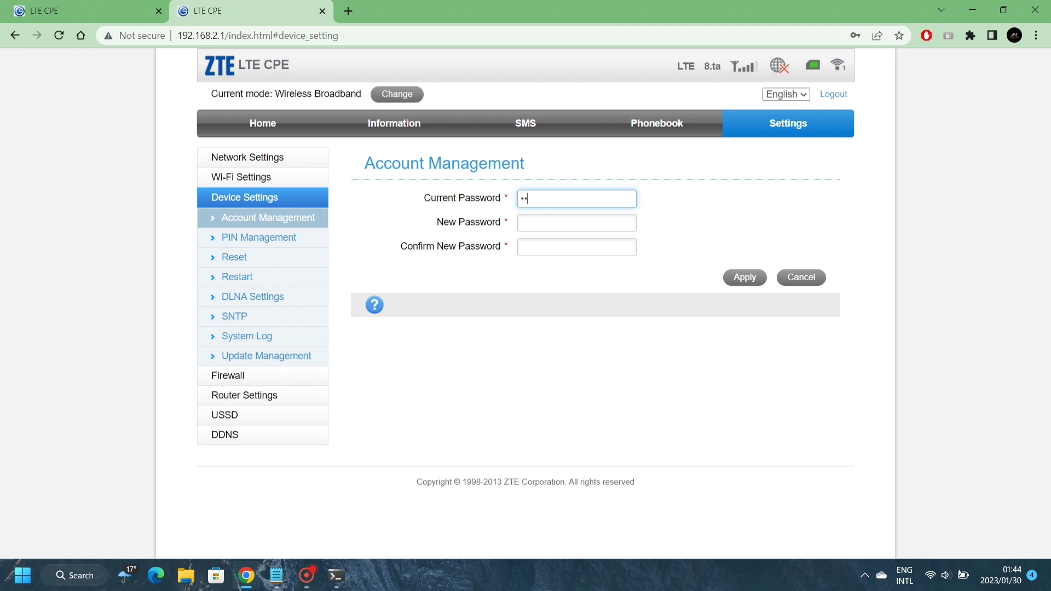
{"action": "key", "text": "Tab"}
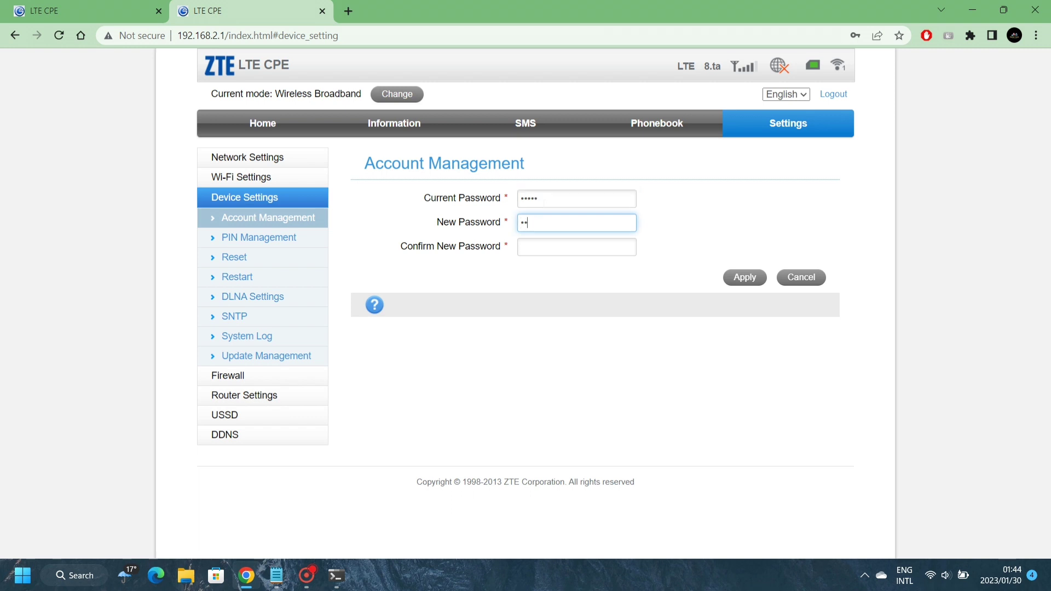
{"action": "left_click", "coordinate": [576, 247]}
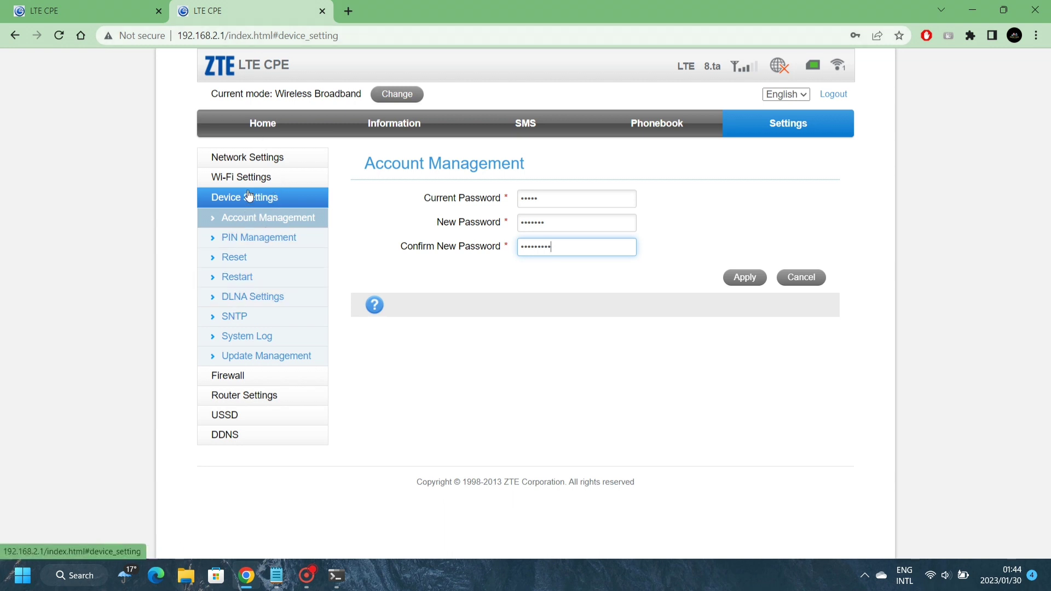
Start a router restart from Device Settings, cancel it with No, then go to the Home page
{"action": "left_click", "coordinate": [243, 279]}
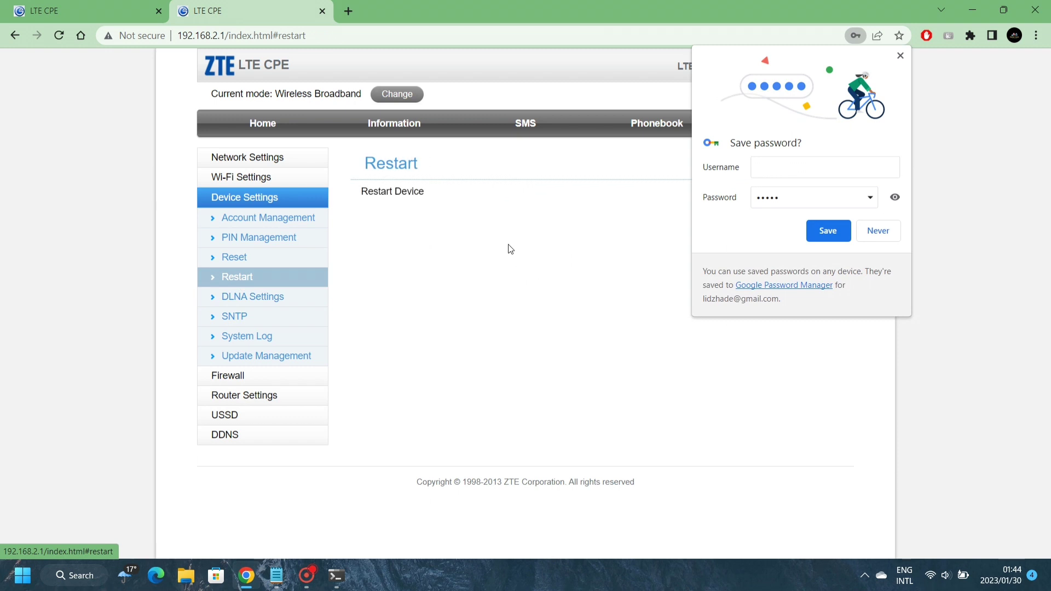
{"action": "left_click", "coordinate": [900, 55]}
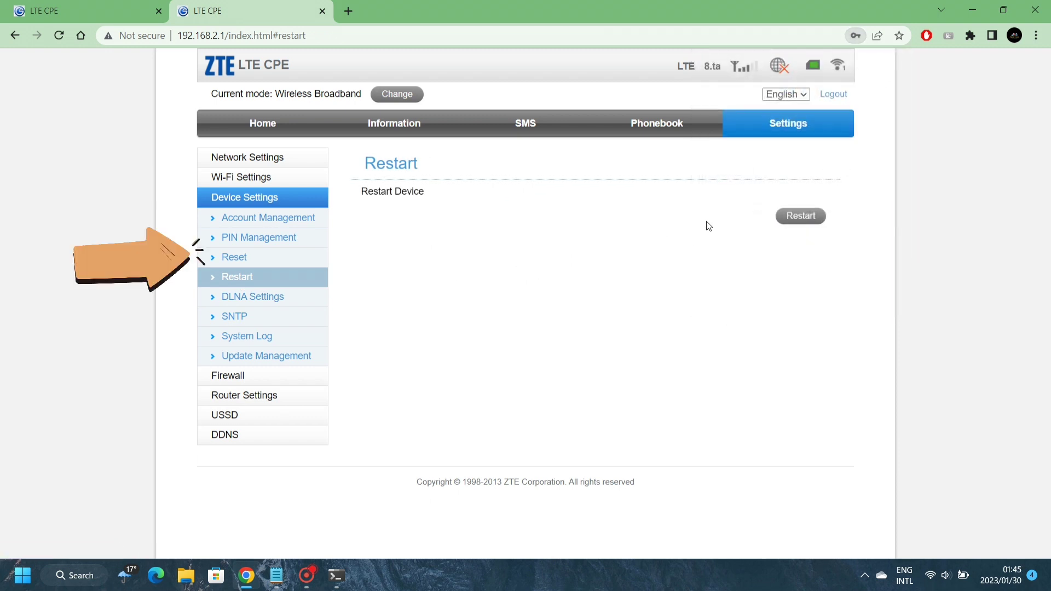
{"action": "left_click", "coordinate": [801, 216]}
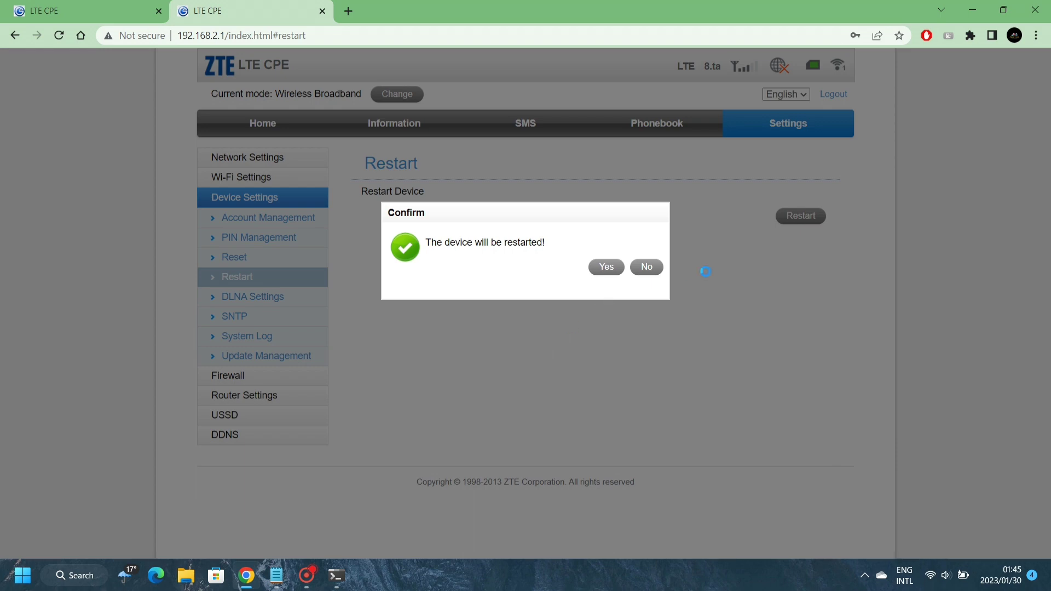
{"action": "left_click", "coordinate": [646, 267]}
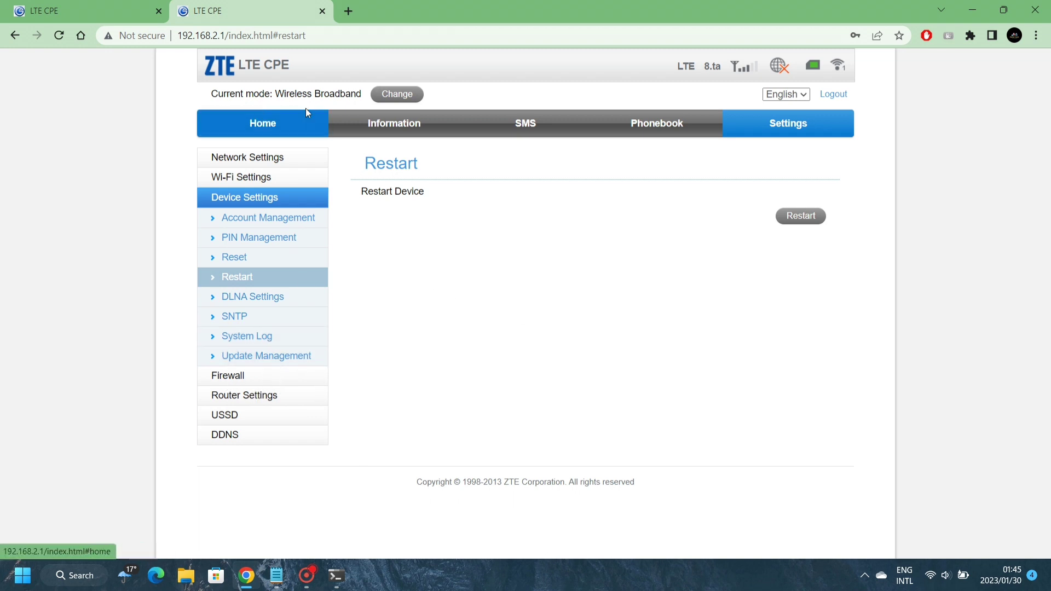
{"action": "left_click", "coordinate": [257, 125]}
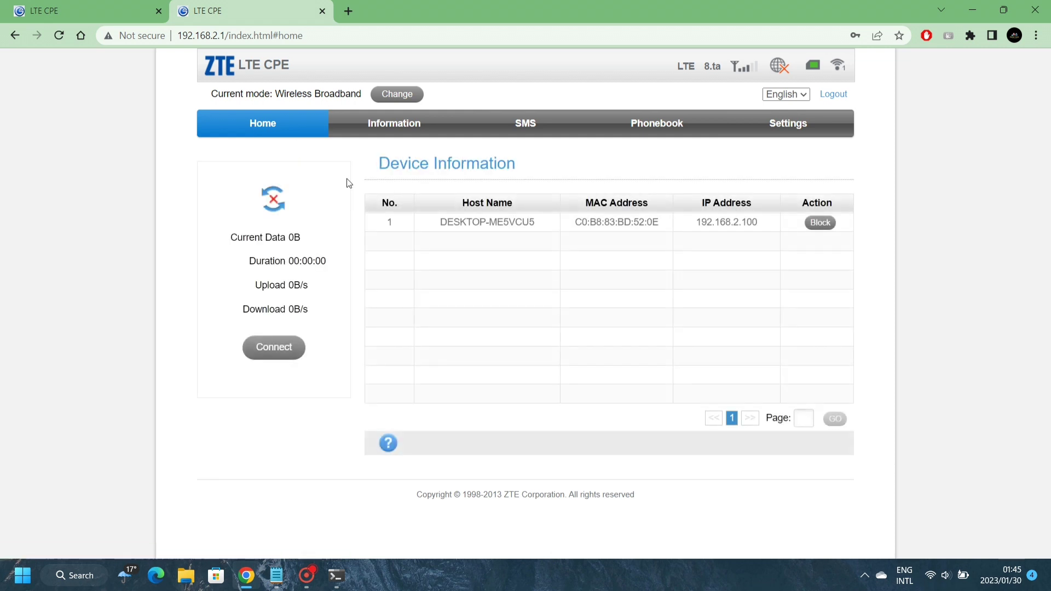
Change the operation mode from Wireless Broadband to Cable Broadband and confirm the restart
{"action": "left_click", "coordinate": [388, 97]}
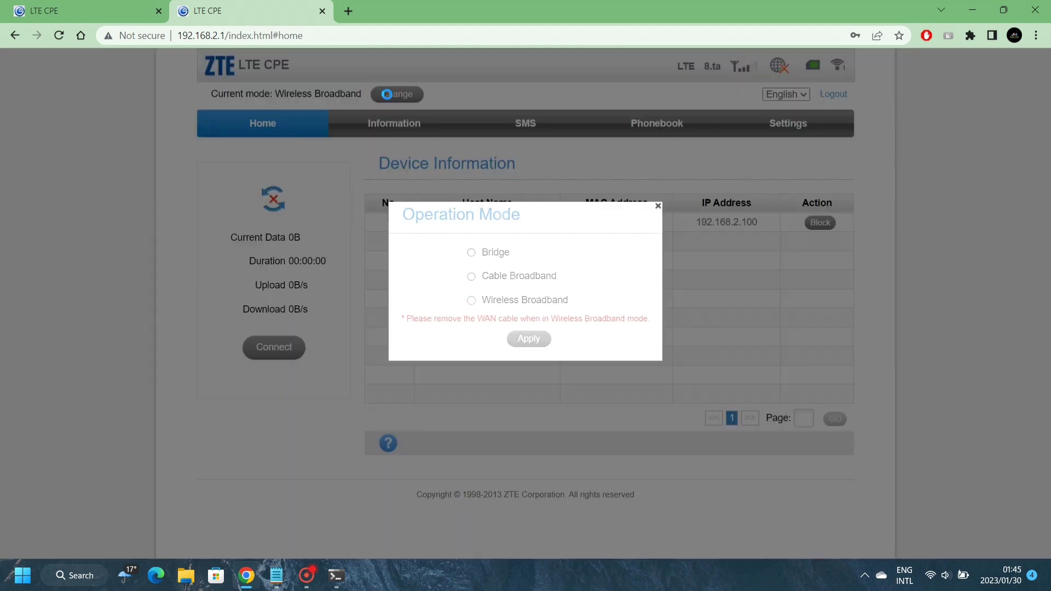
{"action": "left_click", "coordinate": [472, 253]}
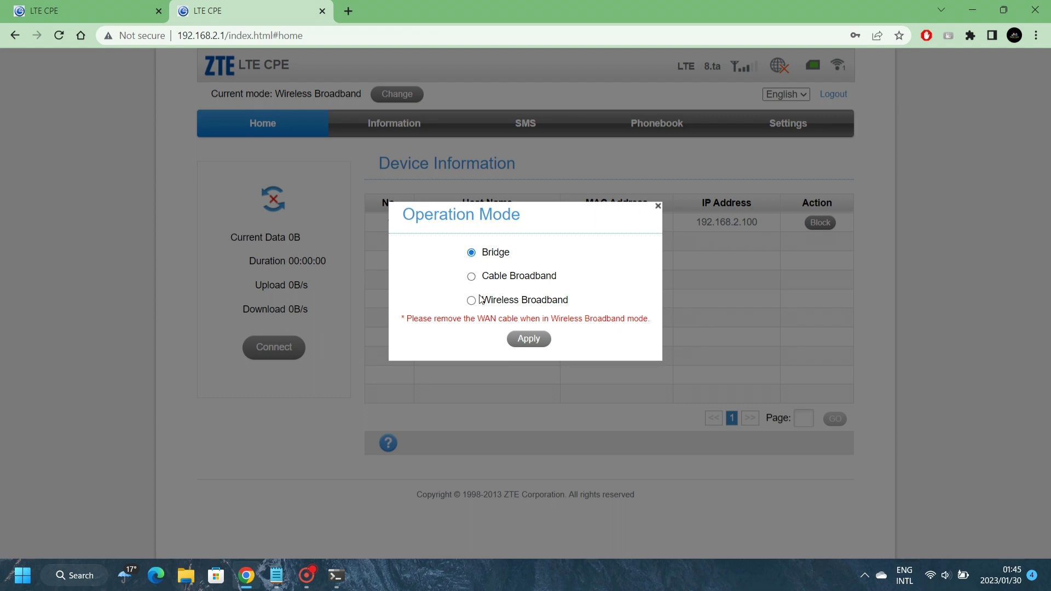
{"action": "left_click", "coordinate": [471, 276]}
{"action": "left_click", "coordinate": [529, 338]}
{"action": "left_click", "coordinate": [606, 278]}
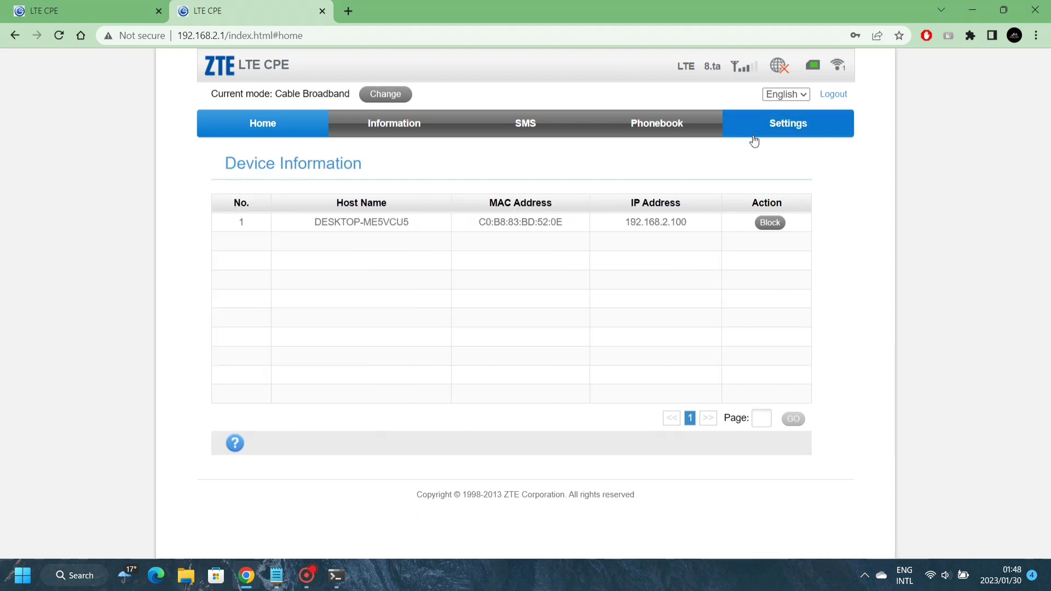
In Dial-up Settings, switch the WAN Connection Mode from PPPoE to DHCP
{"action": "left_click", "coordinate": [766, 131]}
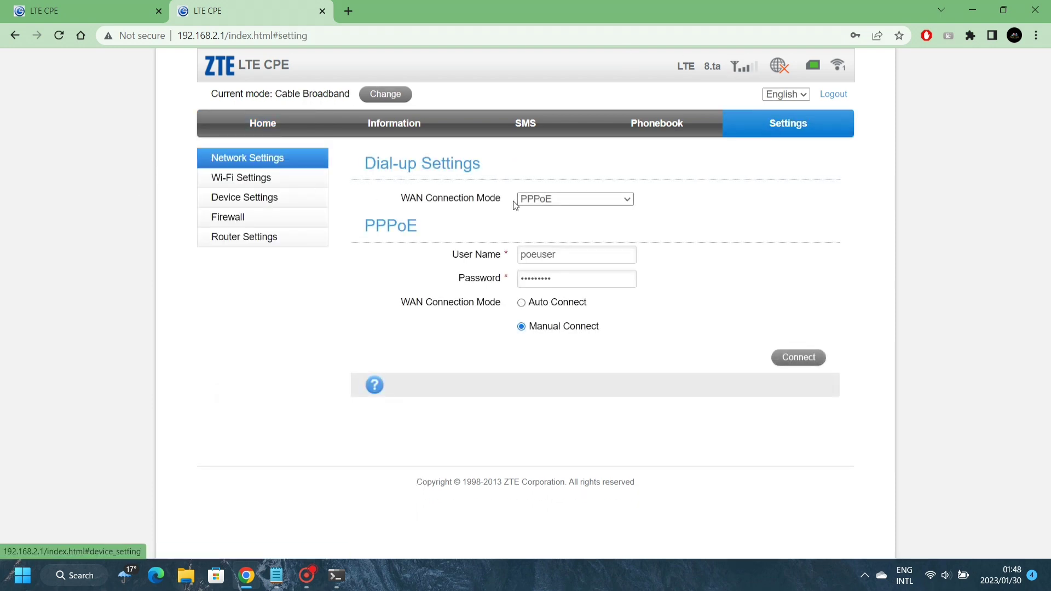
{"action": "left_click", "coordinate": [562, 205]}
{"action": "left_click", "coordinate": [472, 213]}
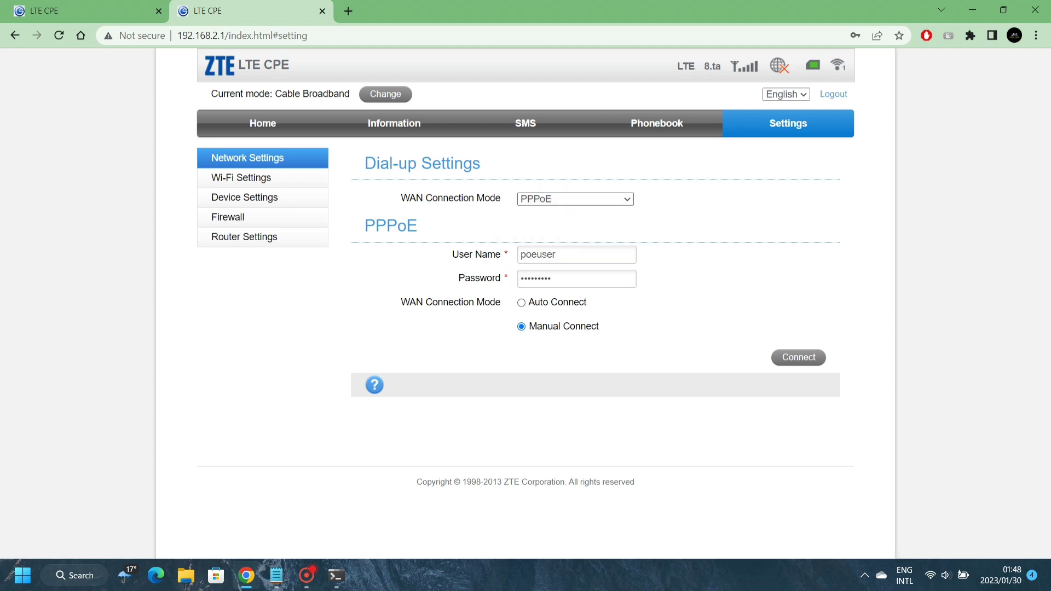
{"action": "left_click_drag", "start_coordinate": [556, 255], "coordinate": [522, 255]}
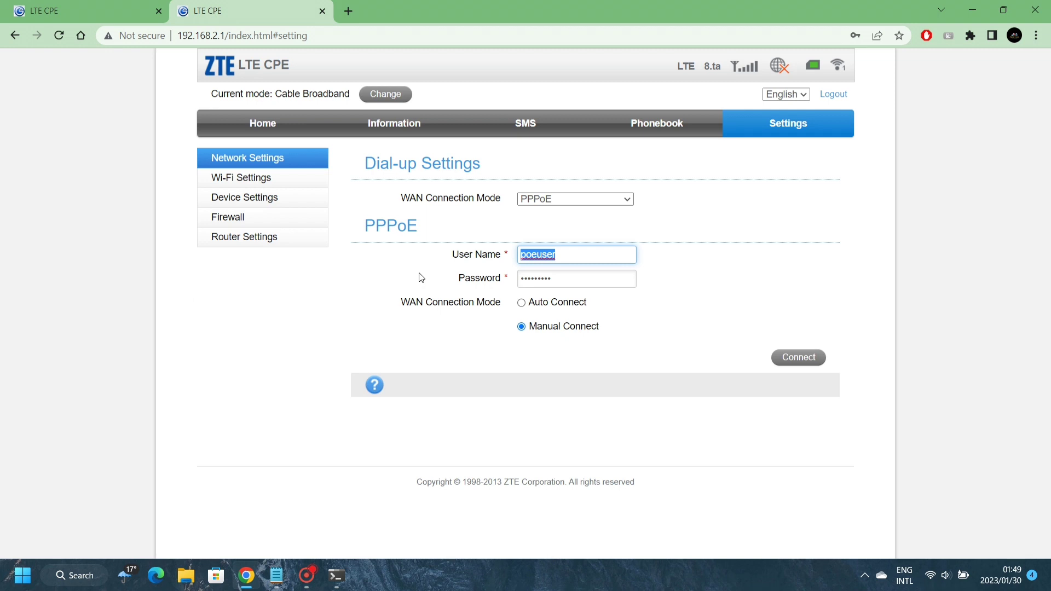
{"action": "left_click", "coordinate": [522, 304]}
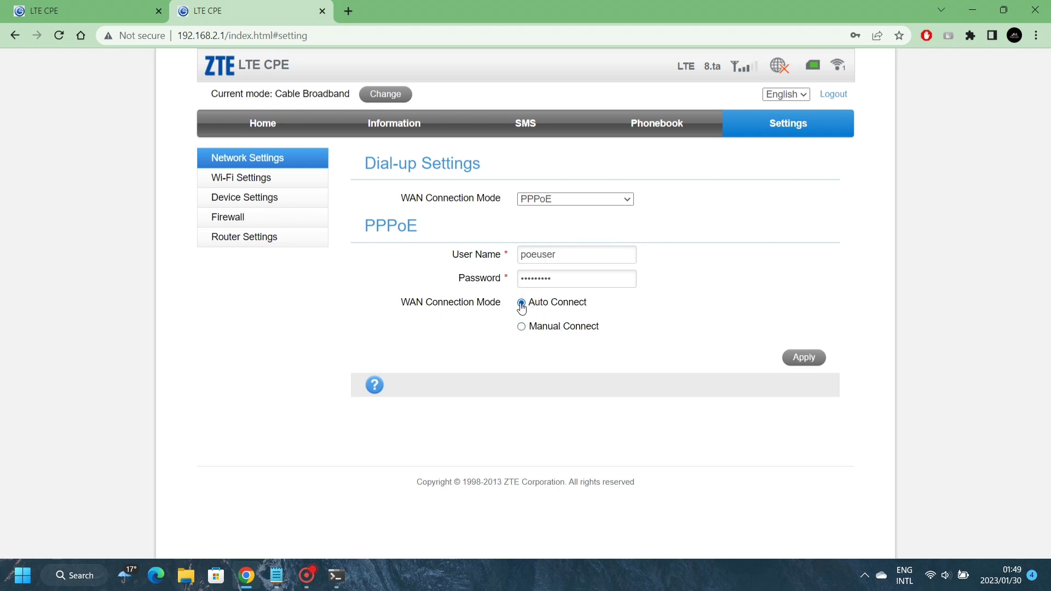
{"action": "left_click", "coordinate": [605, 205]}
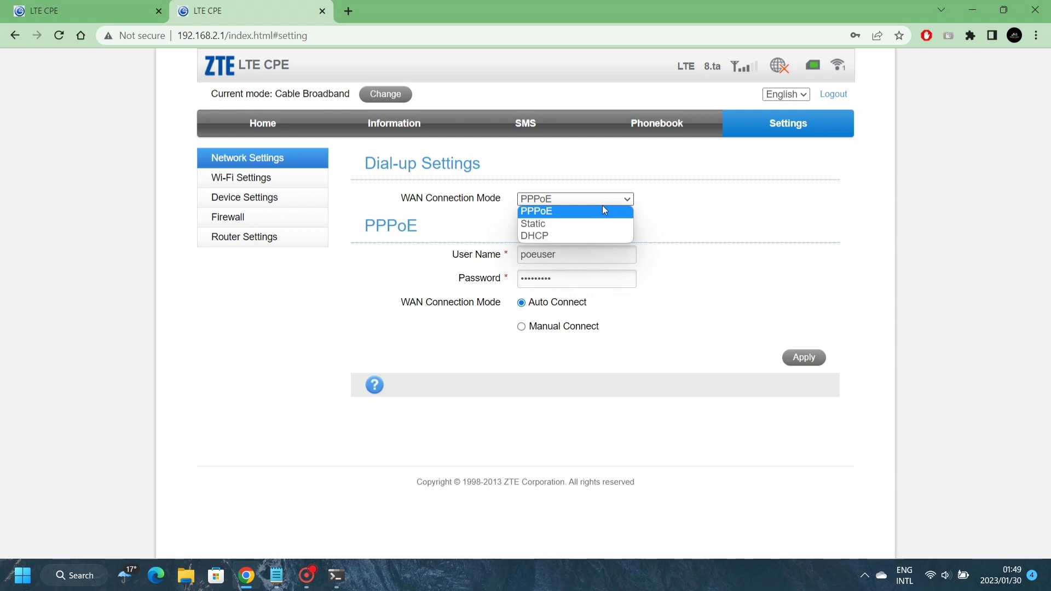
{"action": "left_click", "coordinate": [539, 235]}
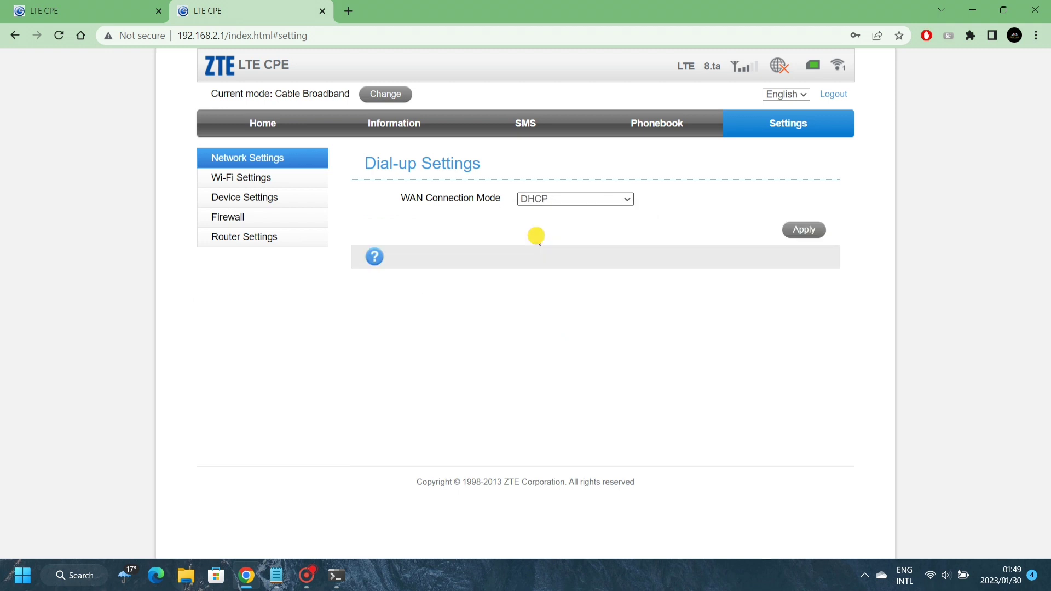